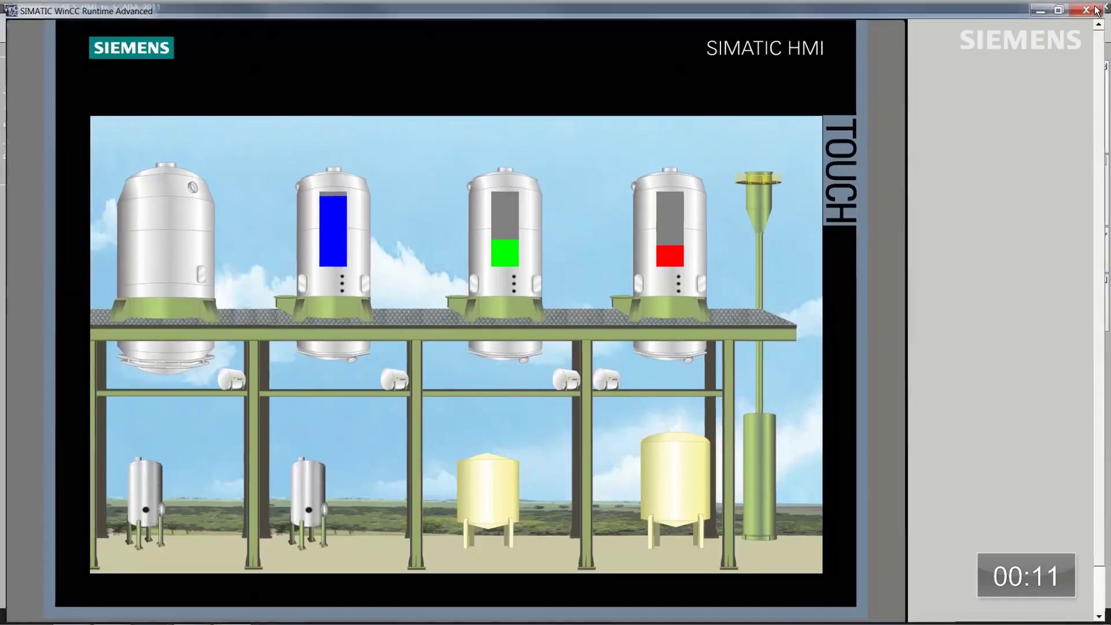
# Close the WinCC Runtime window so the running HMI runtime terminates
pyautogui.click(1095, 9)
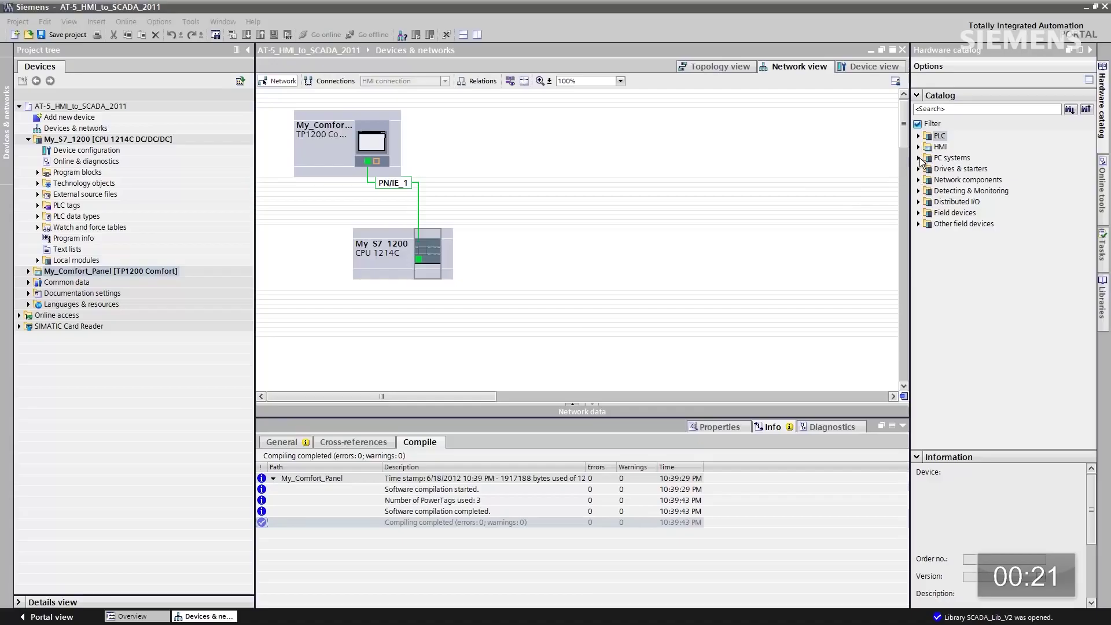
# Add an IPC 577C 12" Touch PN/IE PC station (6AV7885-0xxxx-xxxx) from the hardware catalog to the network
pyautogui.click(919, 158)
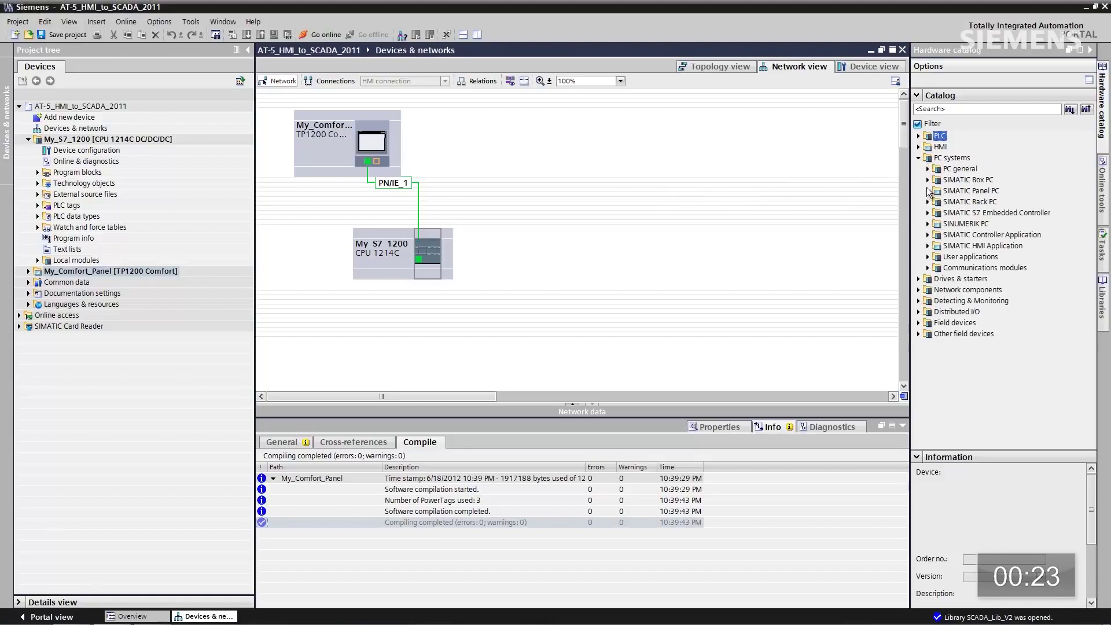
pyautogui.click(928, 191)
pyautogui.click(937, 246)
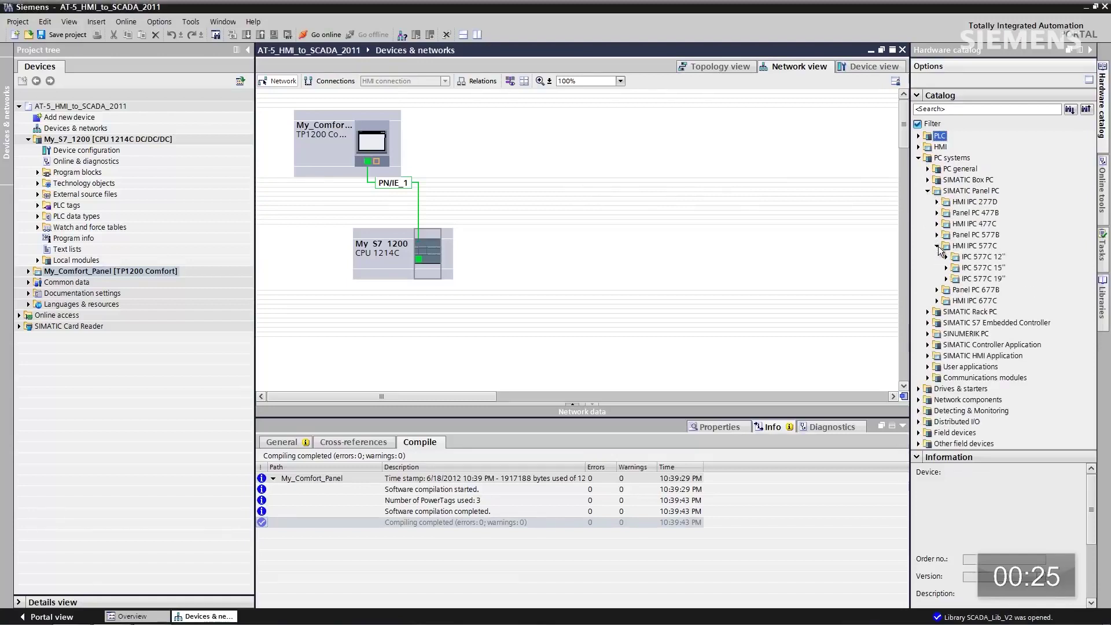
pyautogui.click(946, 257)
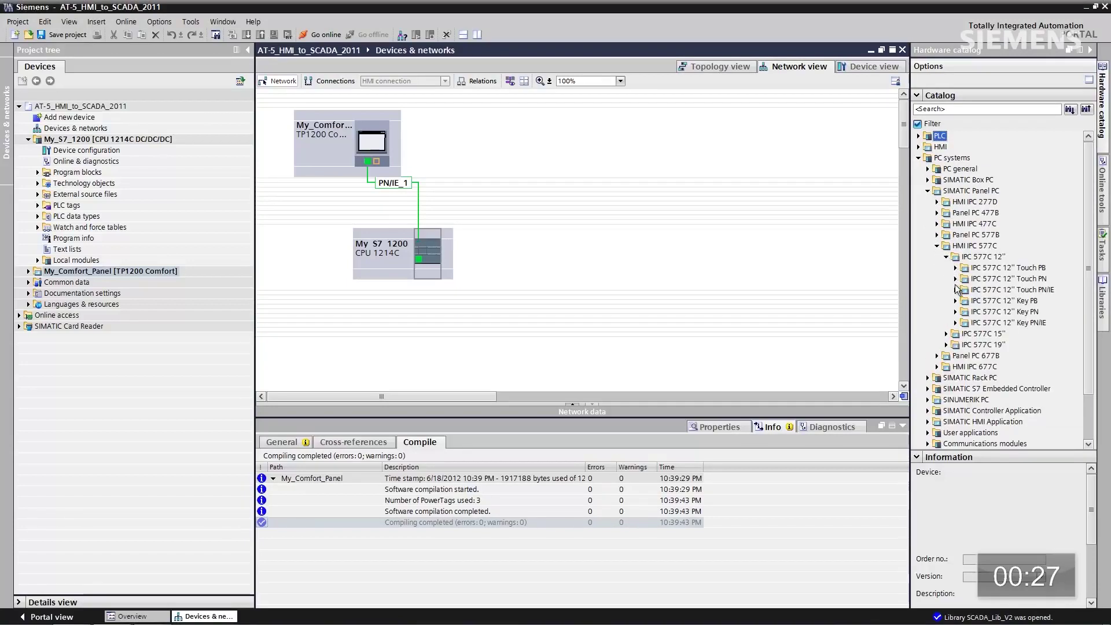
pyautogui.click(955, 290)
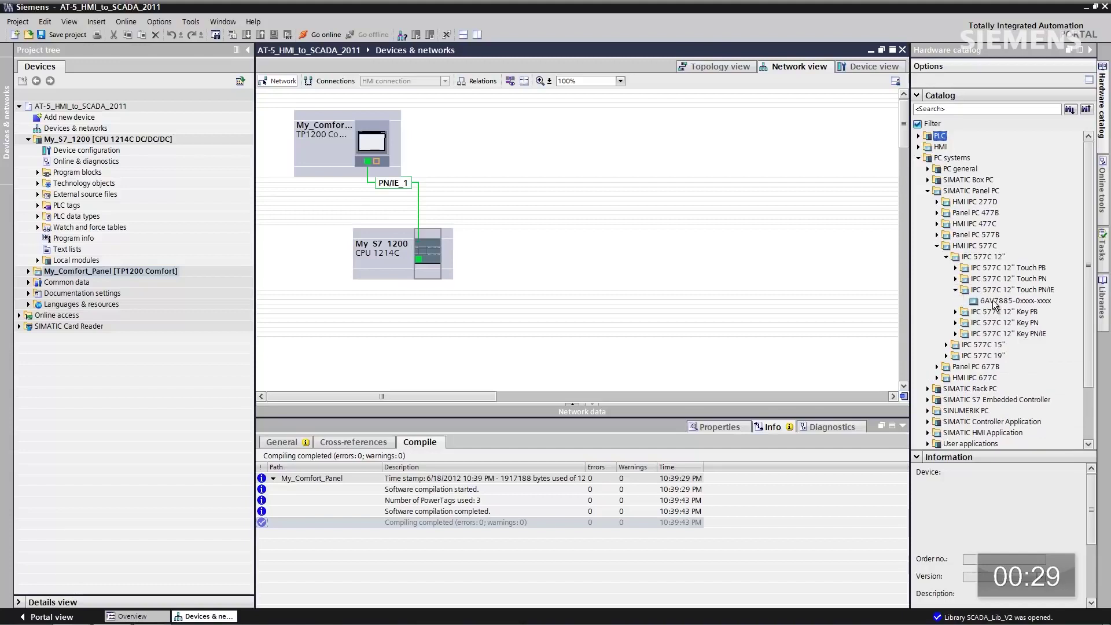
pyautogui.click(993, 300)
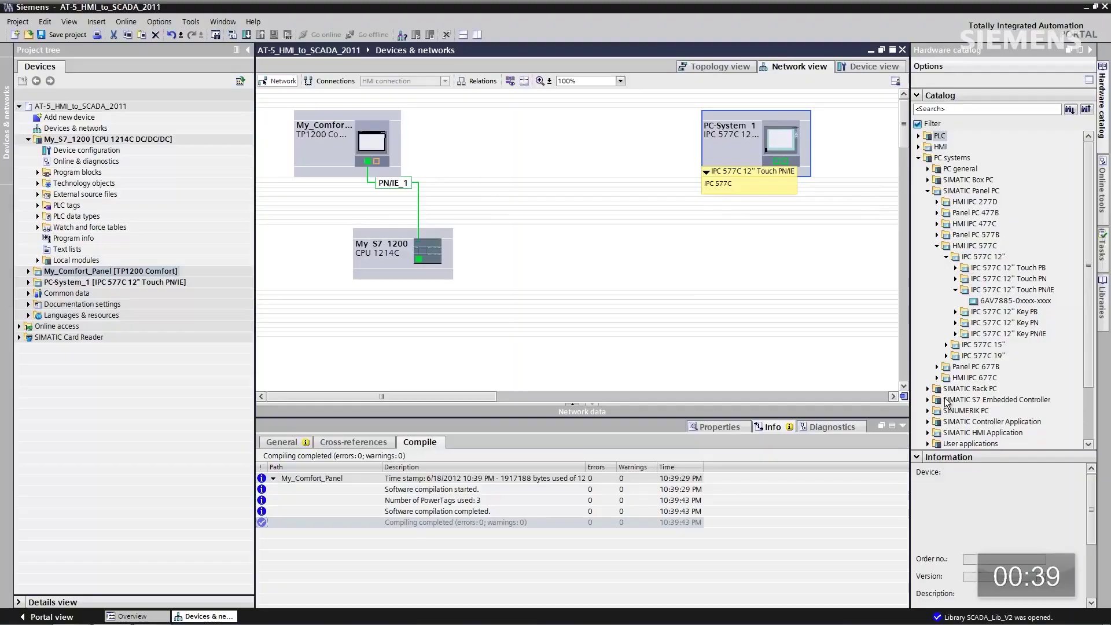
pyautogui.click(928, 432)
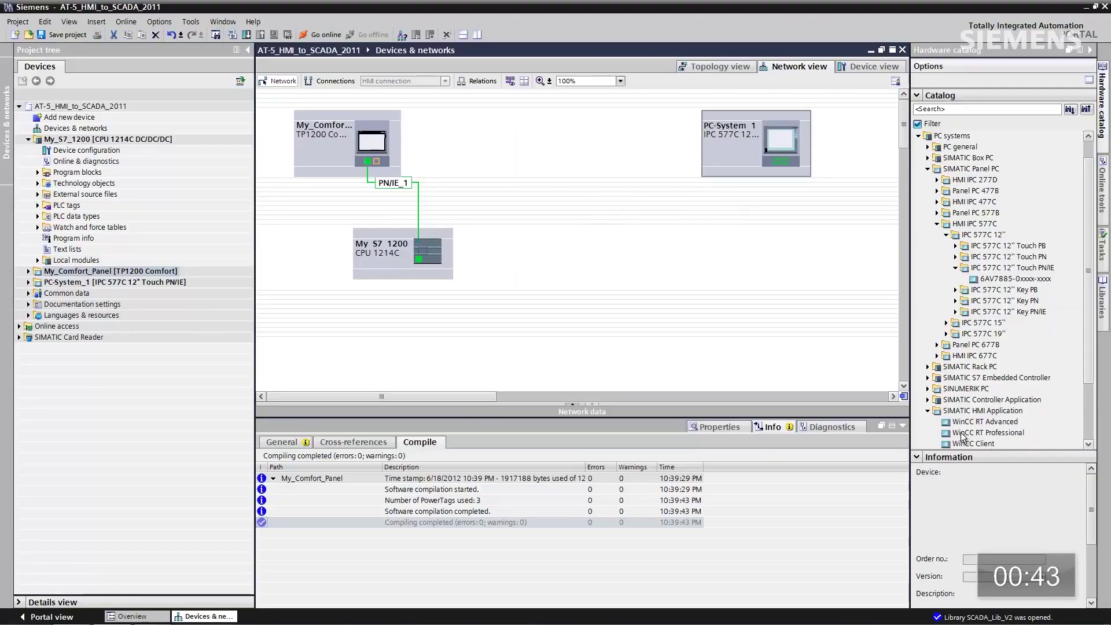
# Put WinCC RT Professional on PC-System_1 and draw an HMI connection to the S7-1200
pyautogui.moveTo(974, 438); pyautogui.dragTo(742, 139)
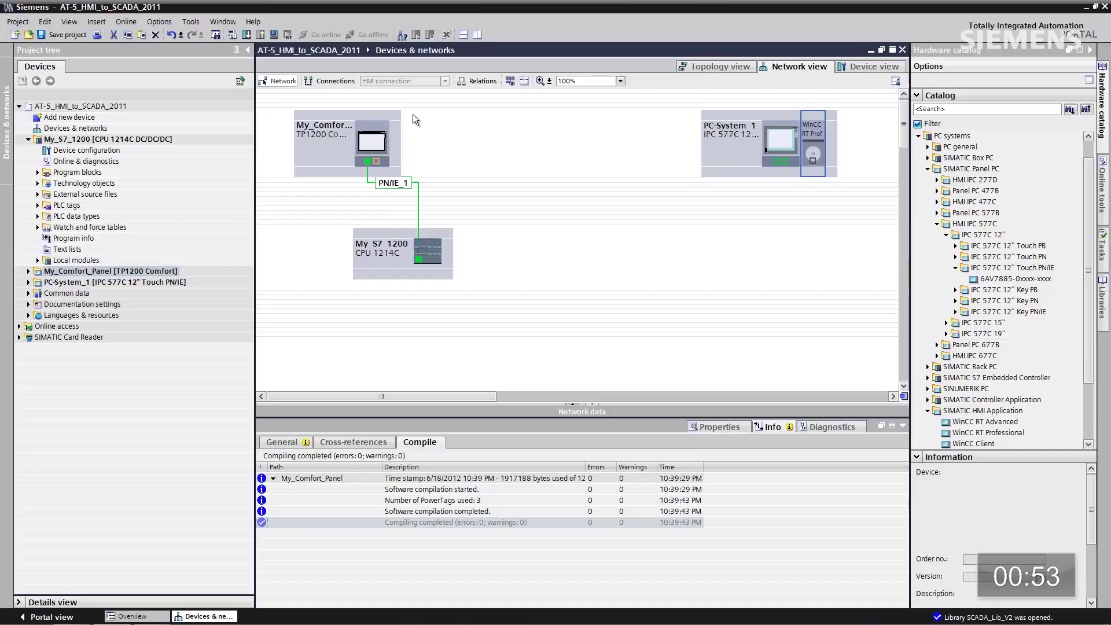
pyautogui.click(319, 81)
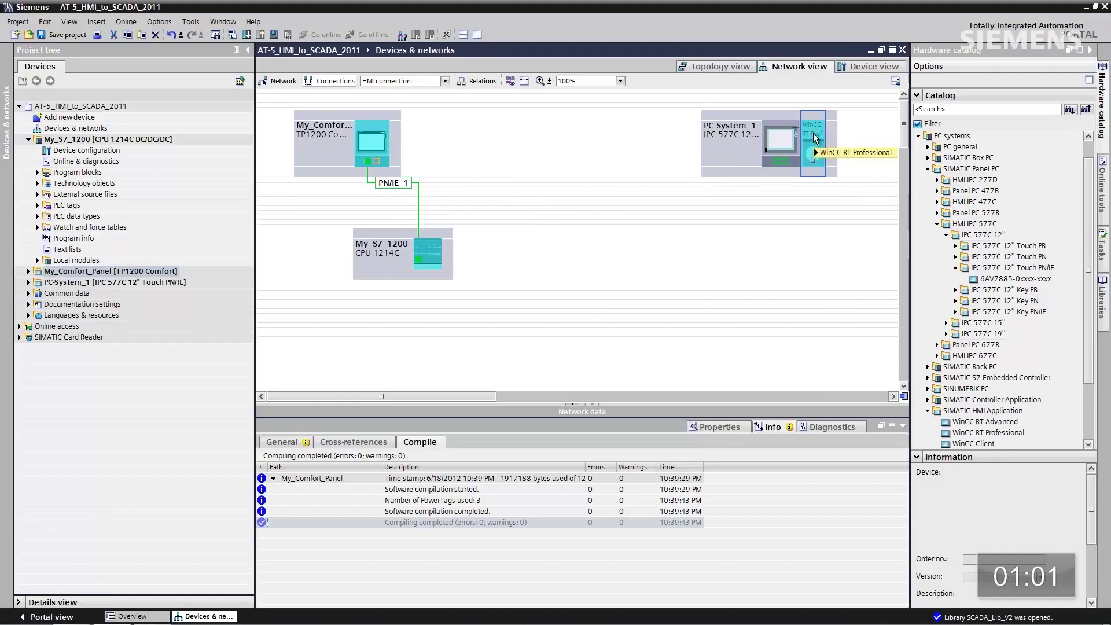
pyautogui.moveTo(814, 138)
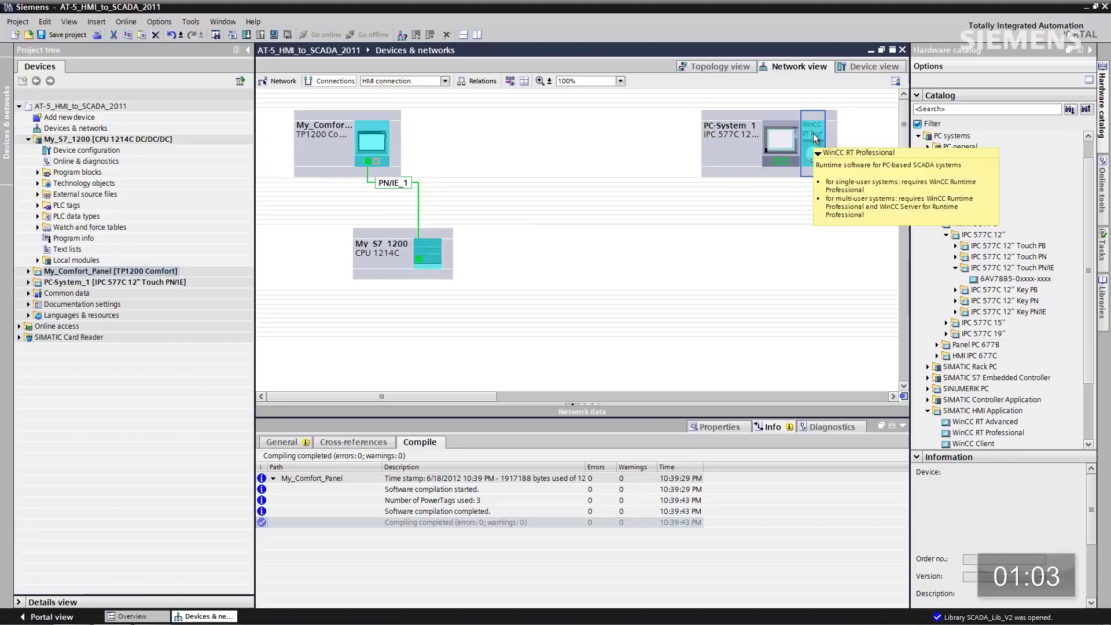
pyautogui.moveTo(814, 138); pyautogui.dragTo(432, 256)
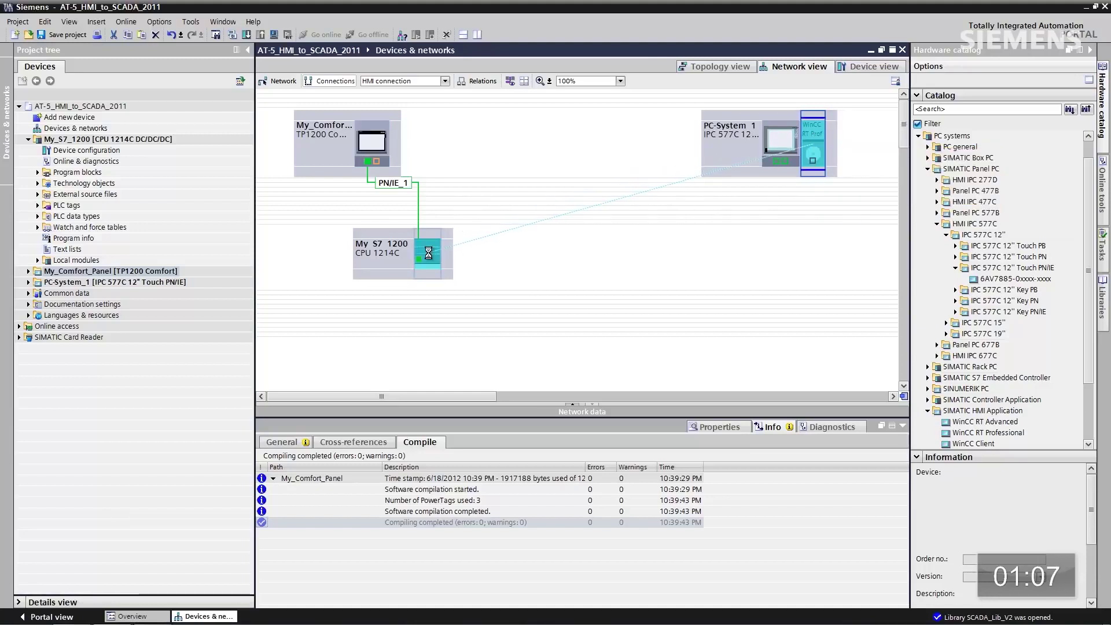
# Show all device IP addresses in the network view and open HMI_RT_2's Runtime settings
pyautogui.click(509, 82)
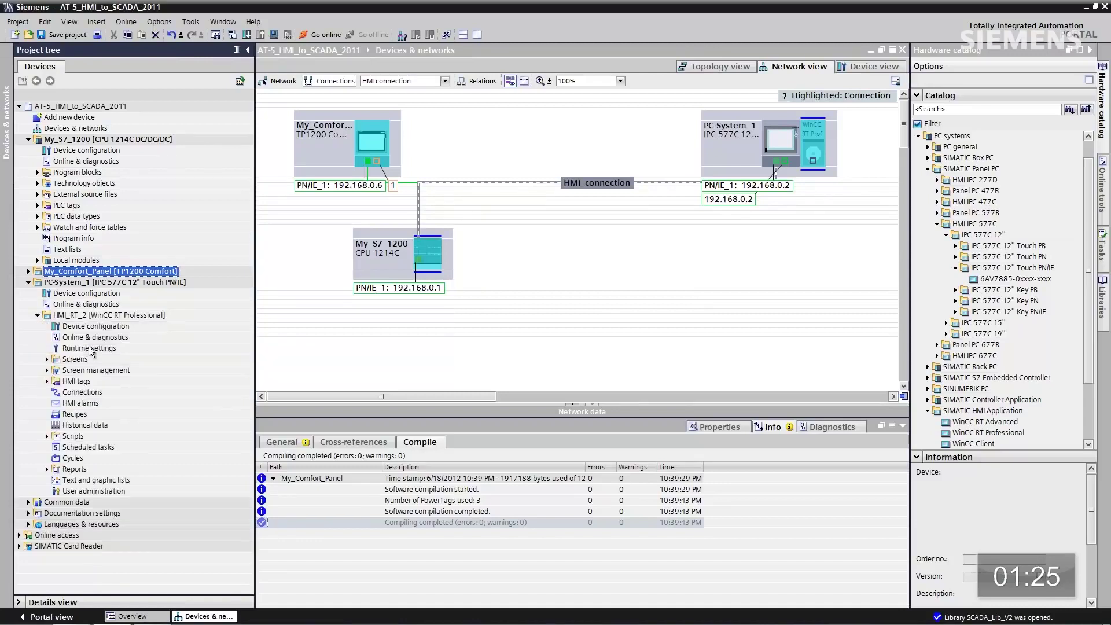
pyautogui.click(87, 349)
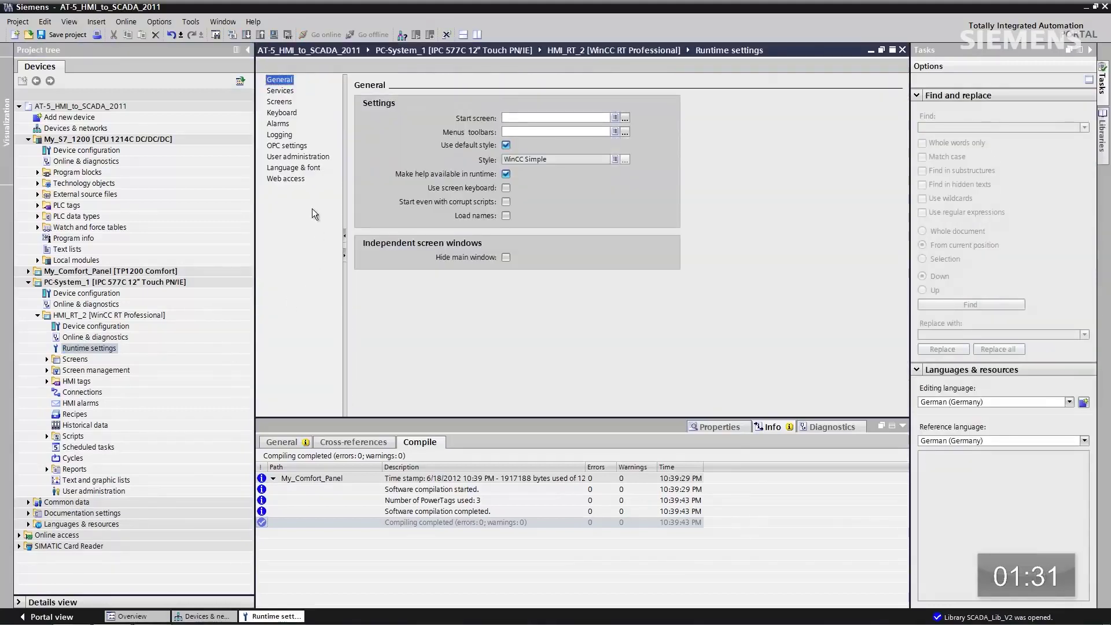
# Enable maximizing for runtime screen windows under Screens, then add a new screen, Screen_1
pyautogui.click(280, 101)
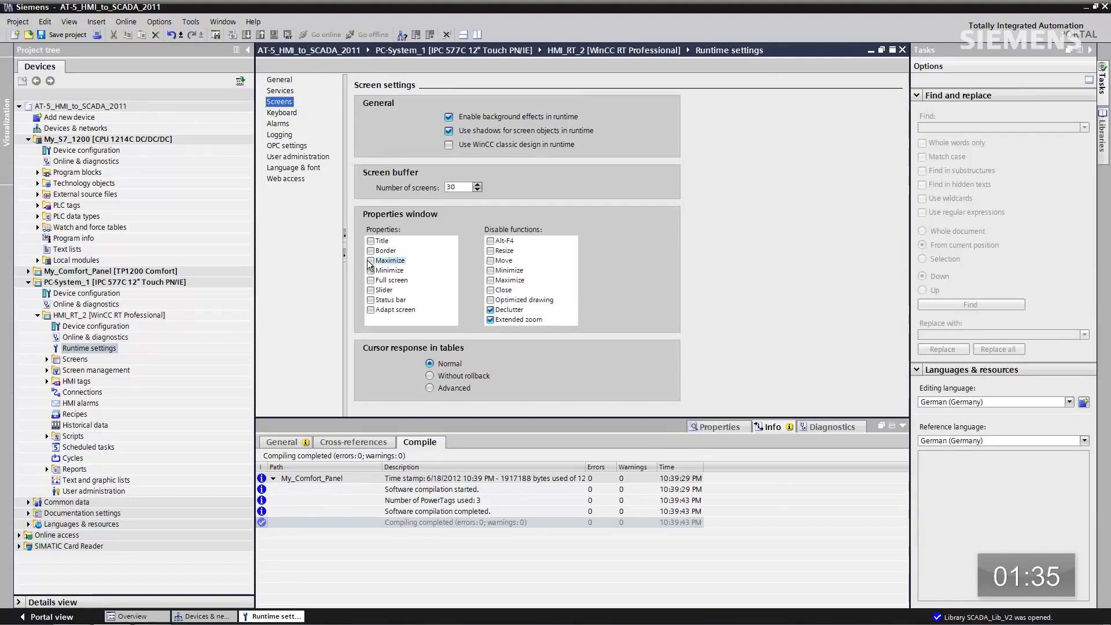
pyautogui.click(371, 261)
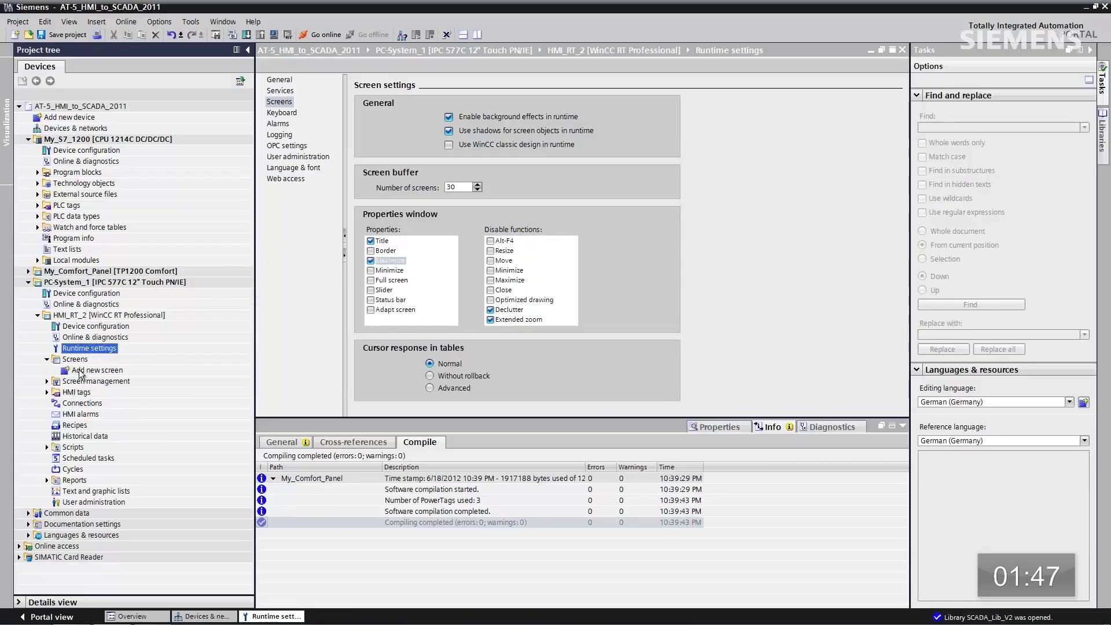
pyautogui.click(80, 372)
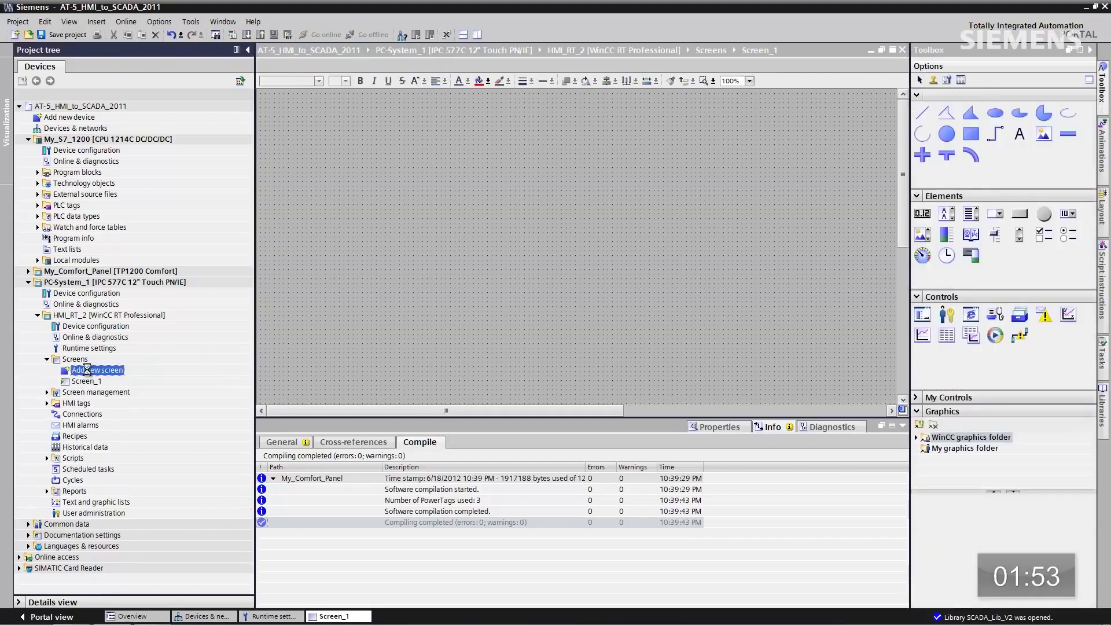
# Create Screen_2 and drop navigation buttons linking Screen_1 and Screen_2 to each other
pyautogui.doubleClick(87, 370)
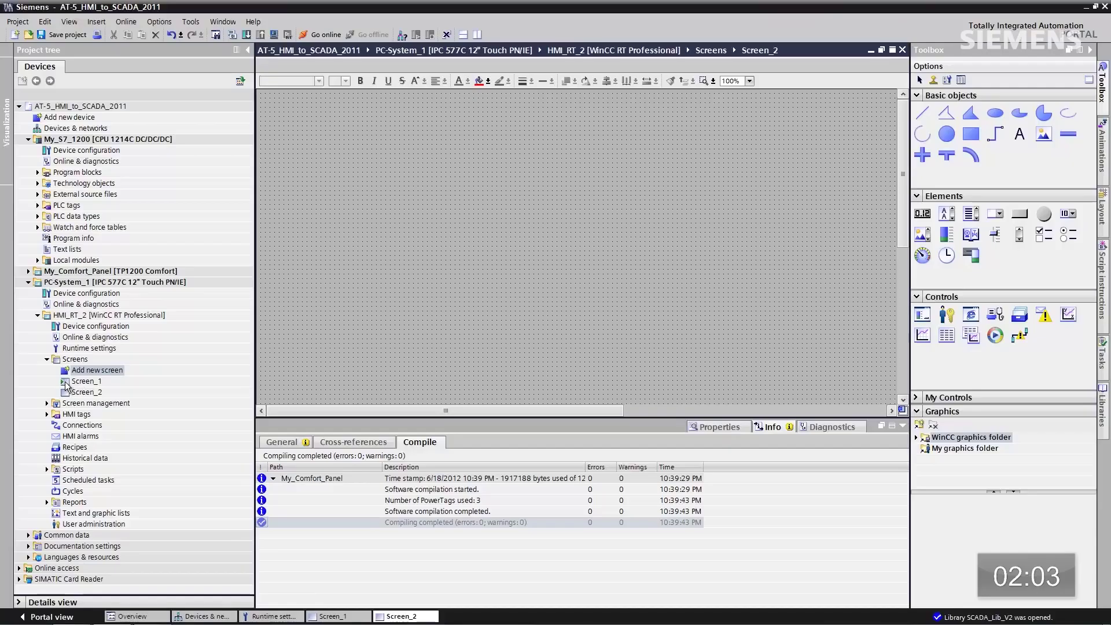
pyautogui.moveTo(66, 382); pyautogui.dragTo(308, 108)
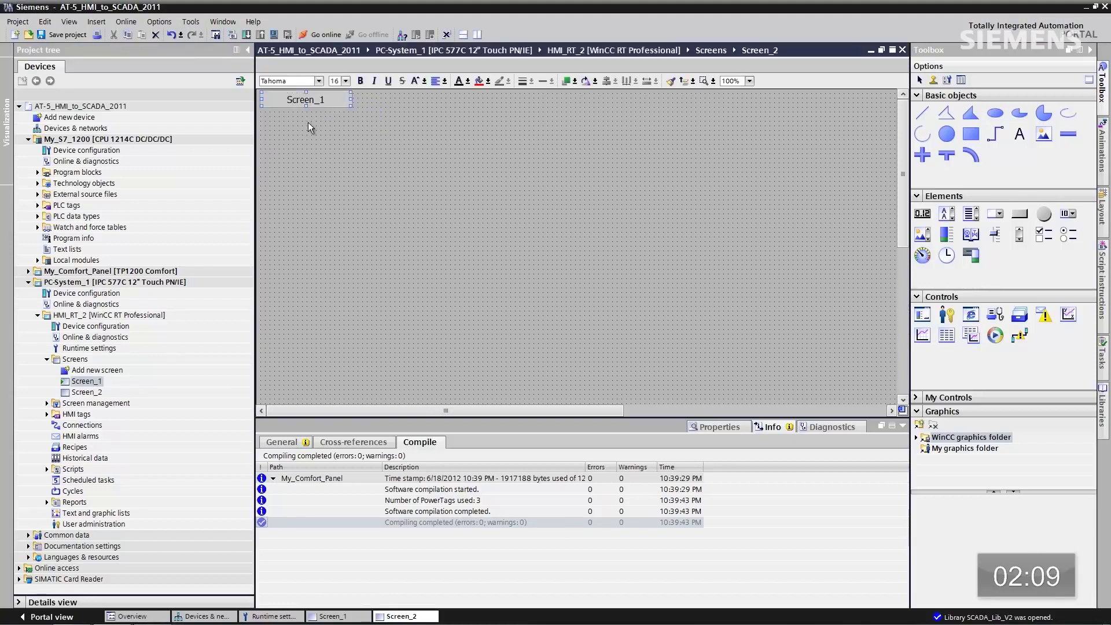
pyautogui.doubleClick(83, 381)
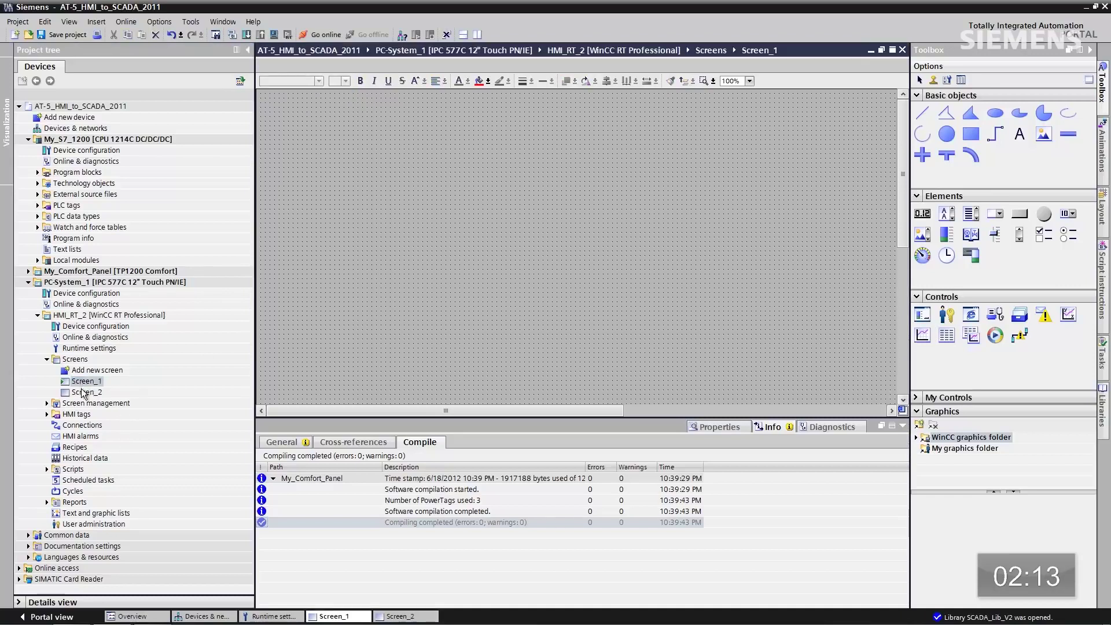
pyautogui.moveTo(77, 395); pyautogui.dragTo(305, 104)
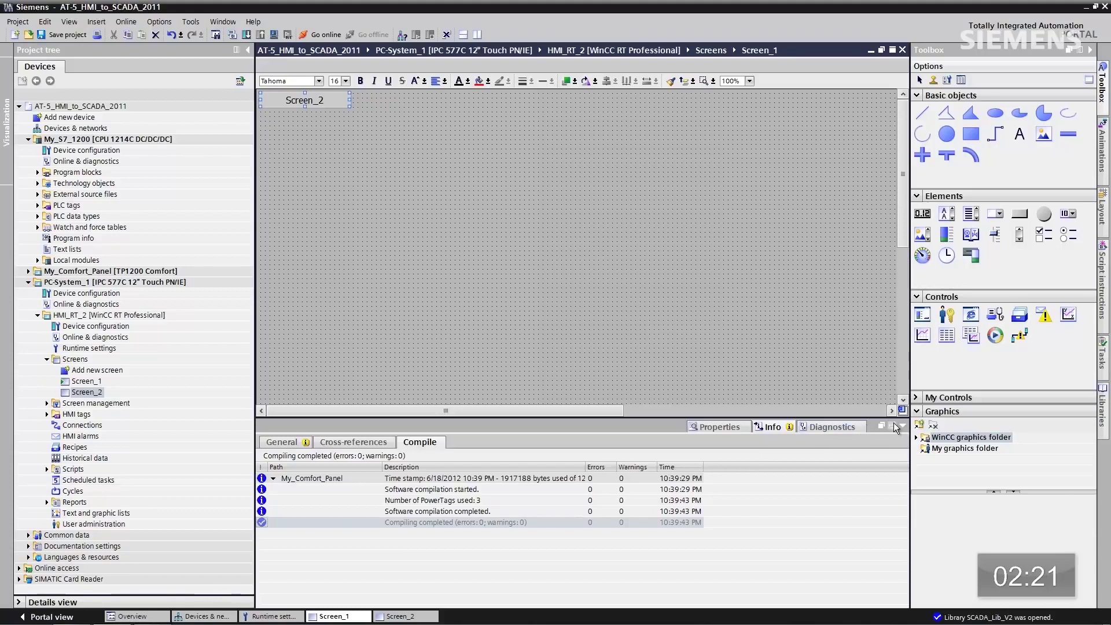
# Hide the compile results and zoom both screens to Fit to screen
pyautogui.click(902, 427)
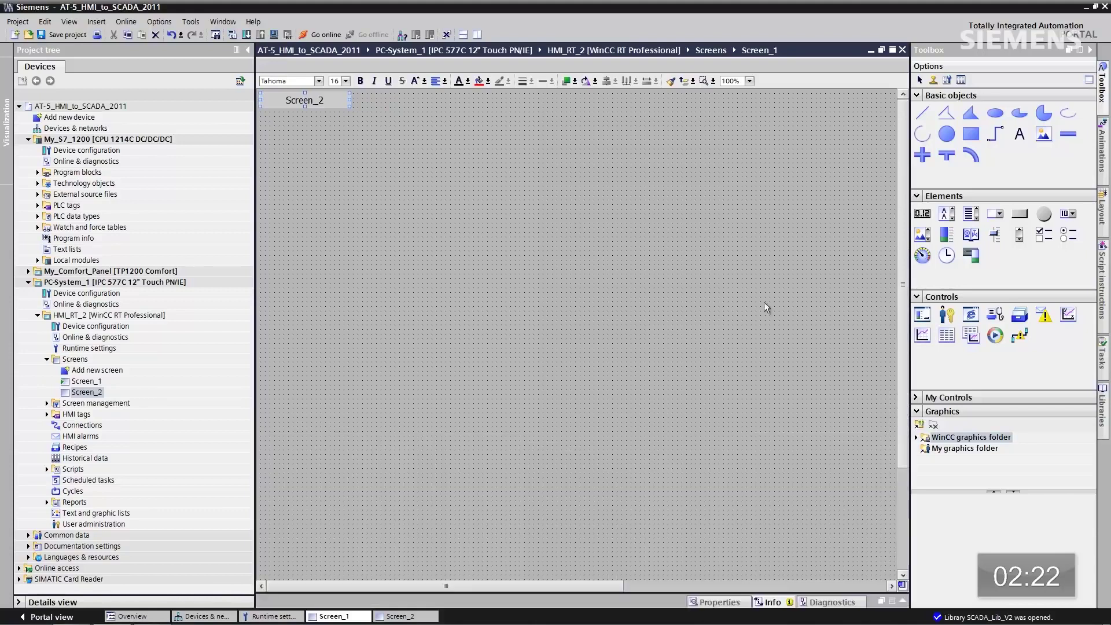
pyautogui.click(749, 81)
pyautogui.click(748, 92)
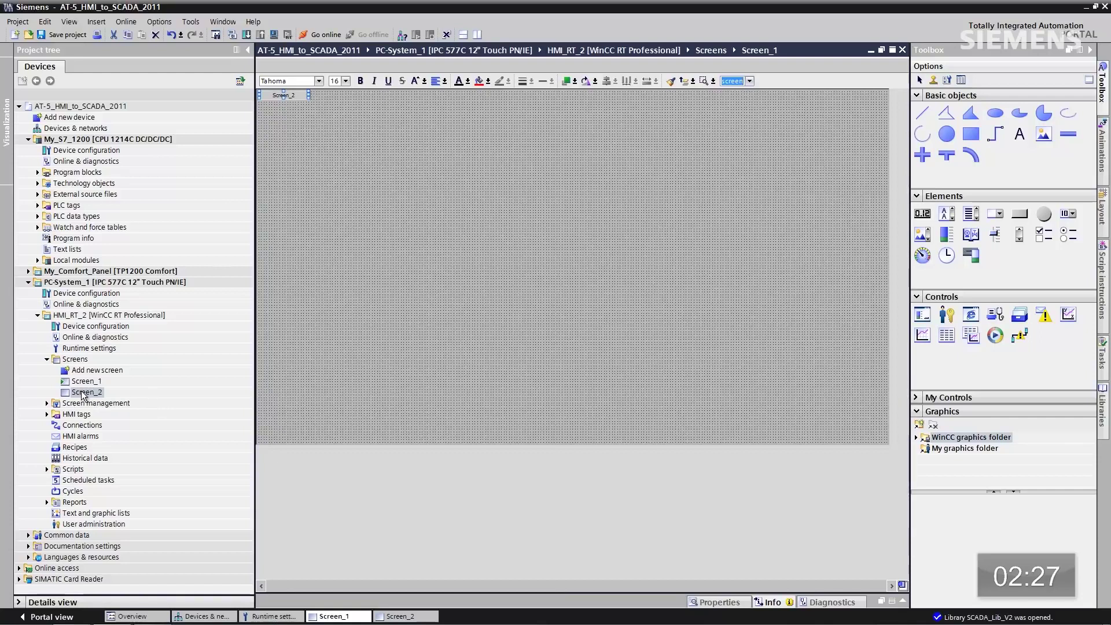
pyautogui.click(750, 81)
pyautogui.click(749, 92)
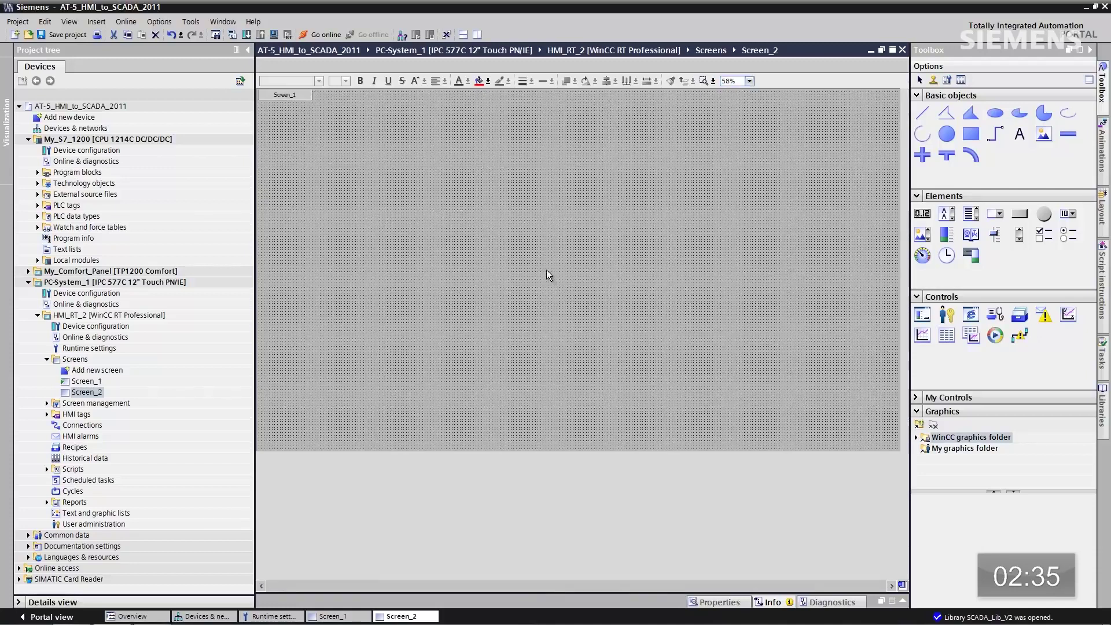
# Set Screen_2's screen cycle to 250 ms under Miscellaneous properties
pyautogui.rightClick(547, 271)
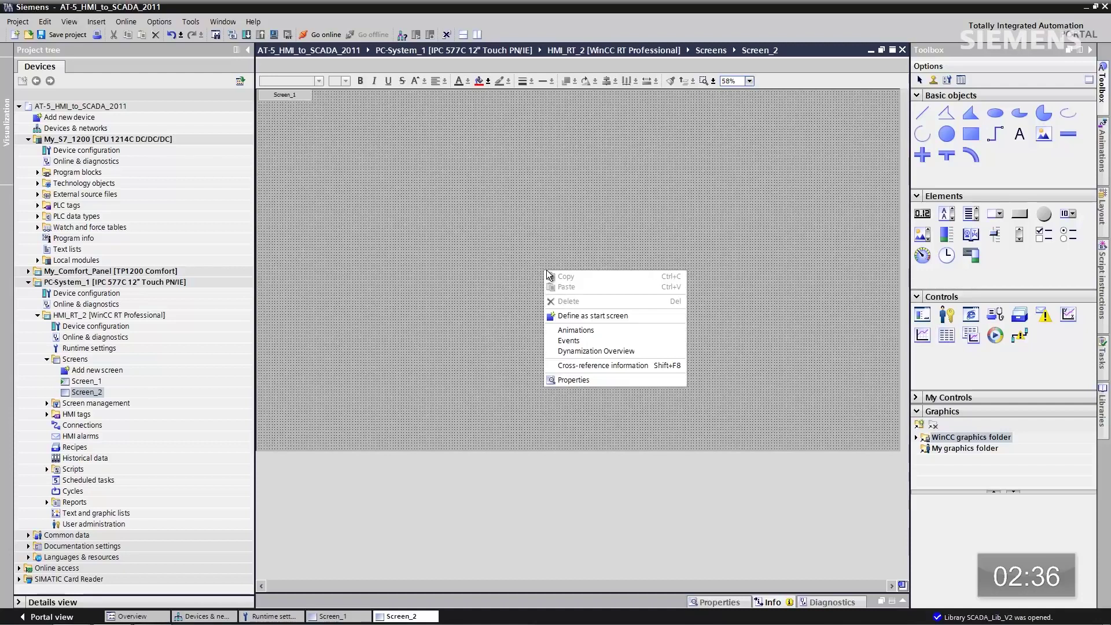
pyautogui.click(566, 380)
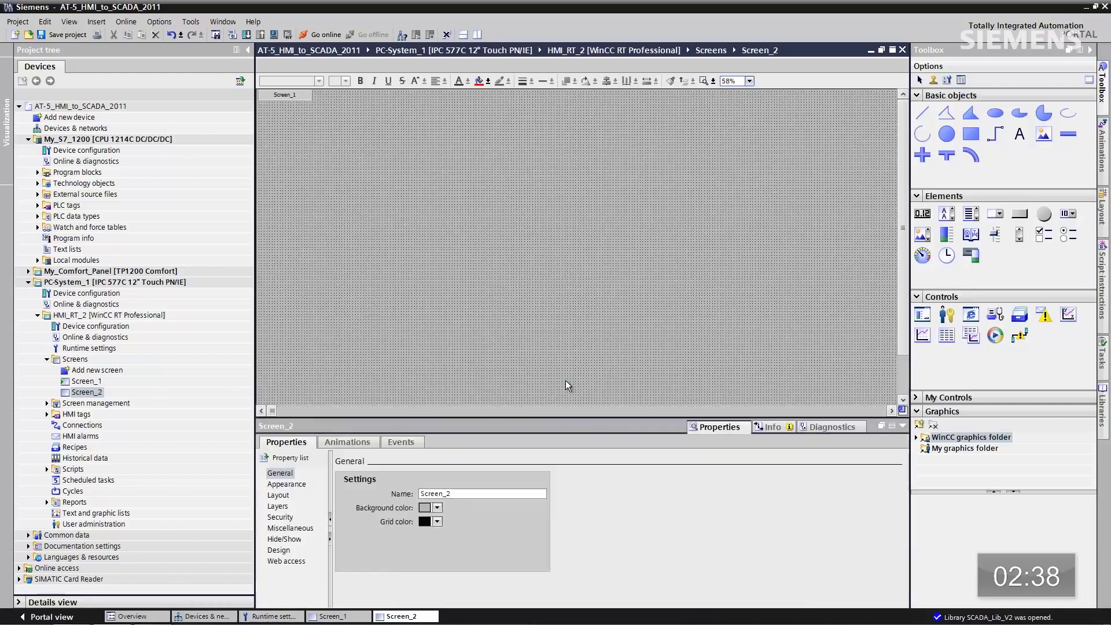
pyautogui.click(302, 528)
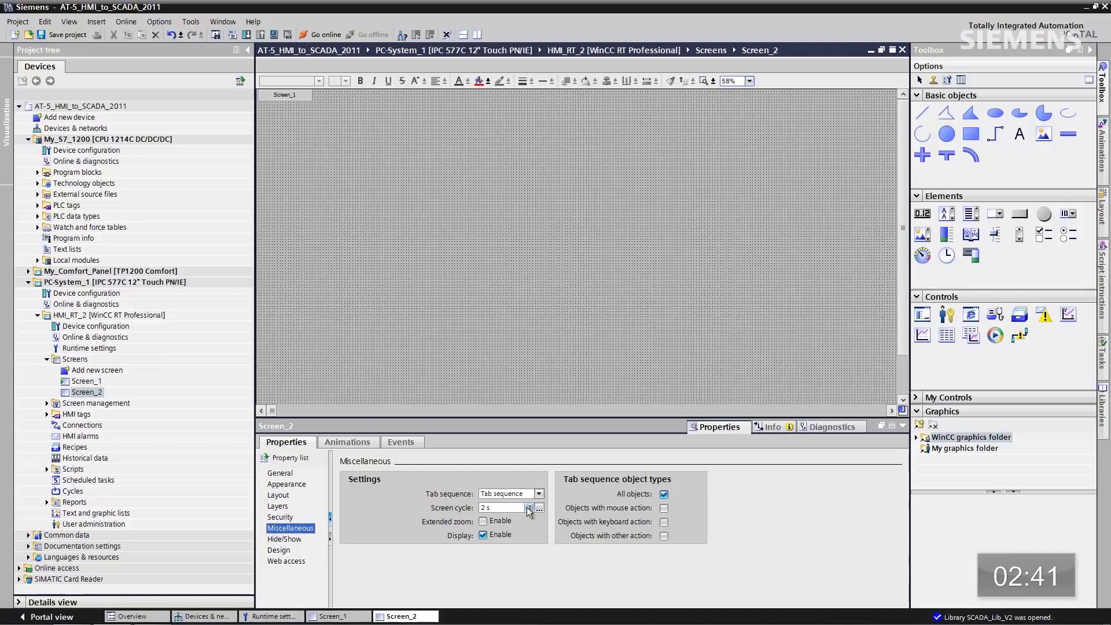
pyautogui.click(529, 507)
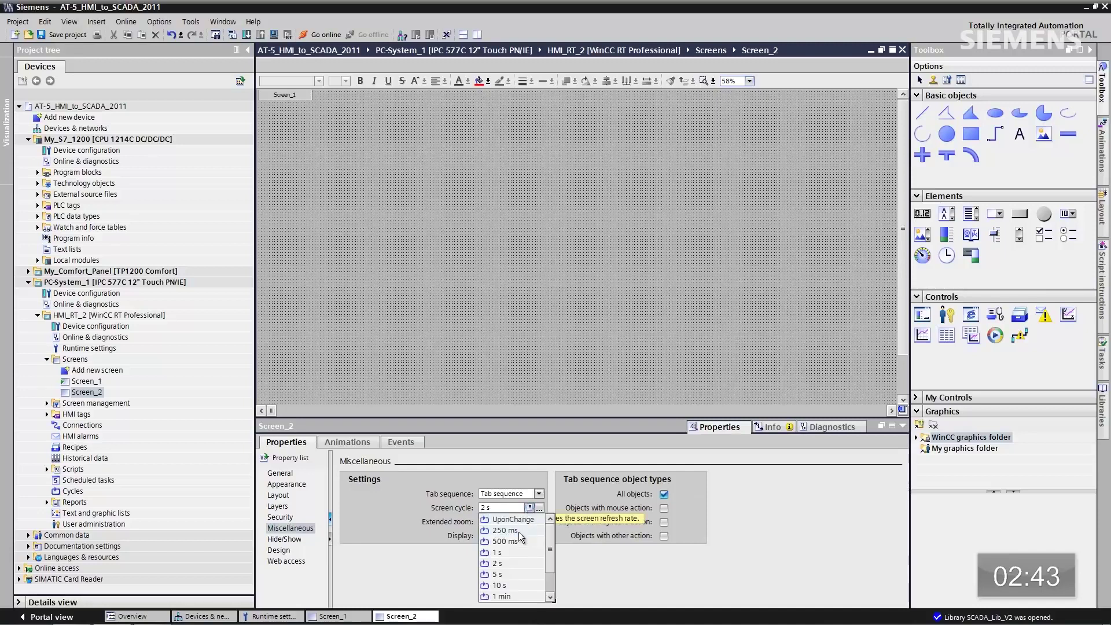
pyautogui.click(518, 531)
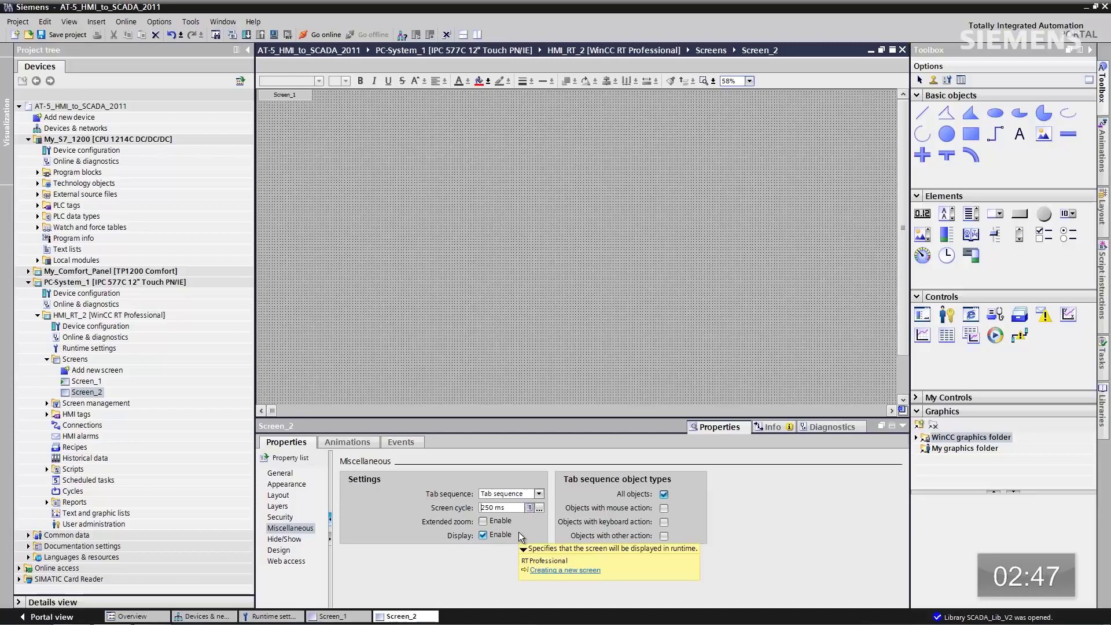
# Back on Screen_1, set the screen's own screen cycle to 250 ms
pyautogui.click(328, 617)
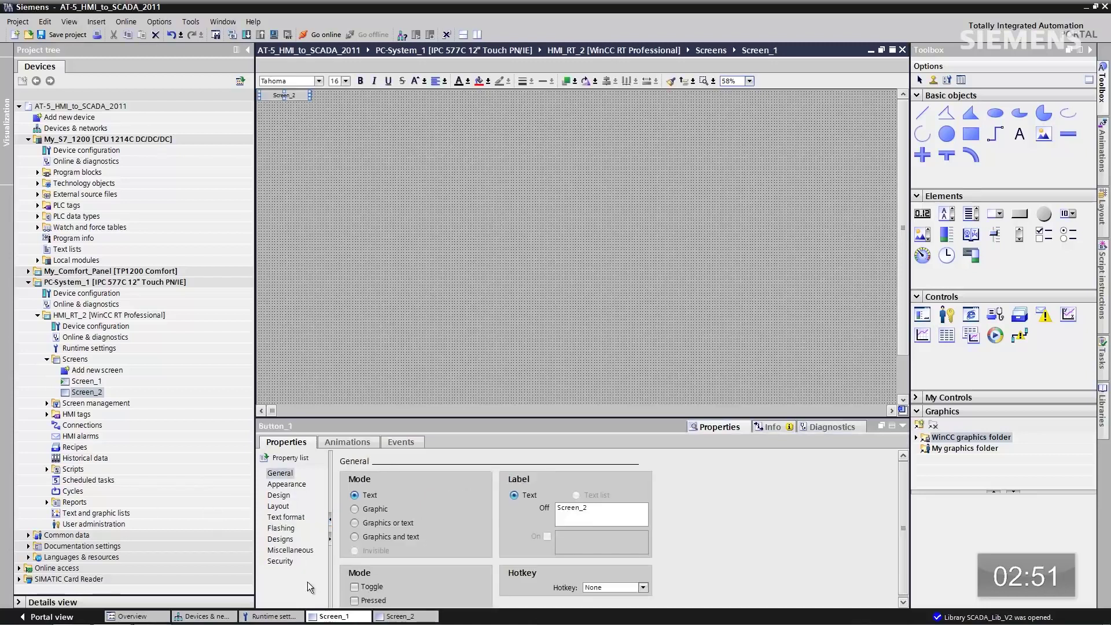
pyautogui.click(295, 550)
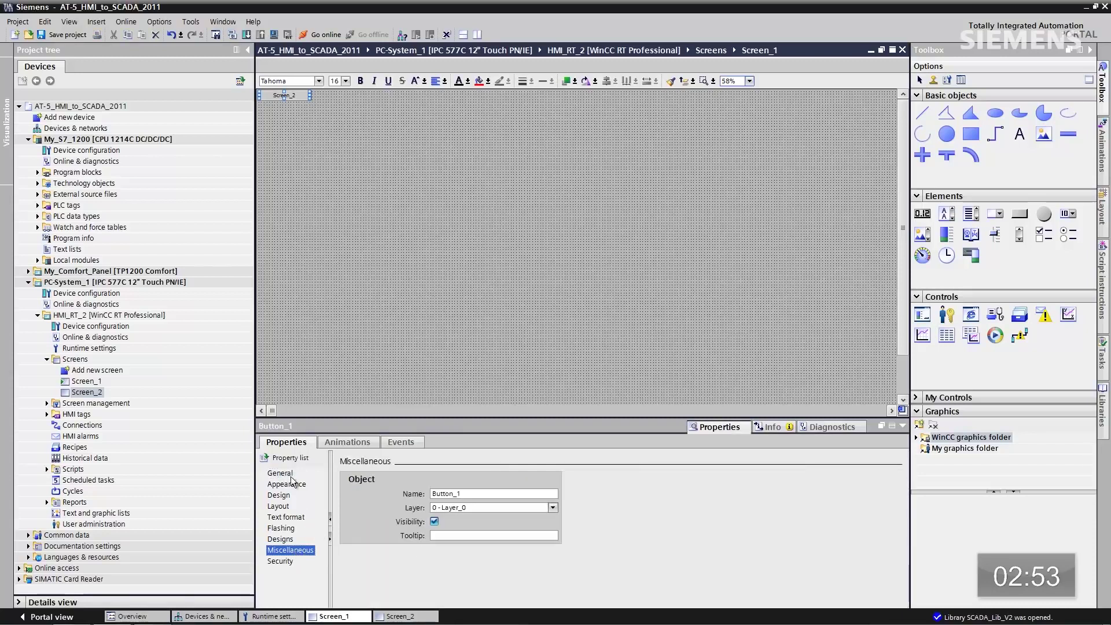
pyautogui.click(401, 349)
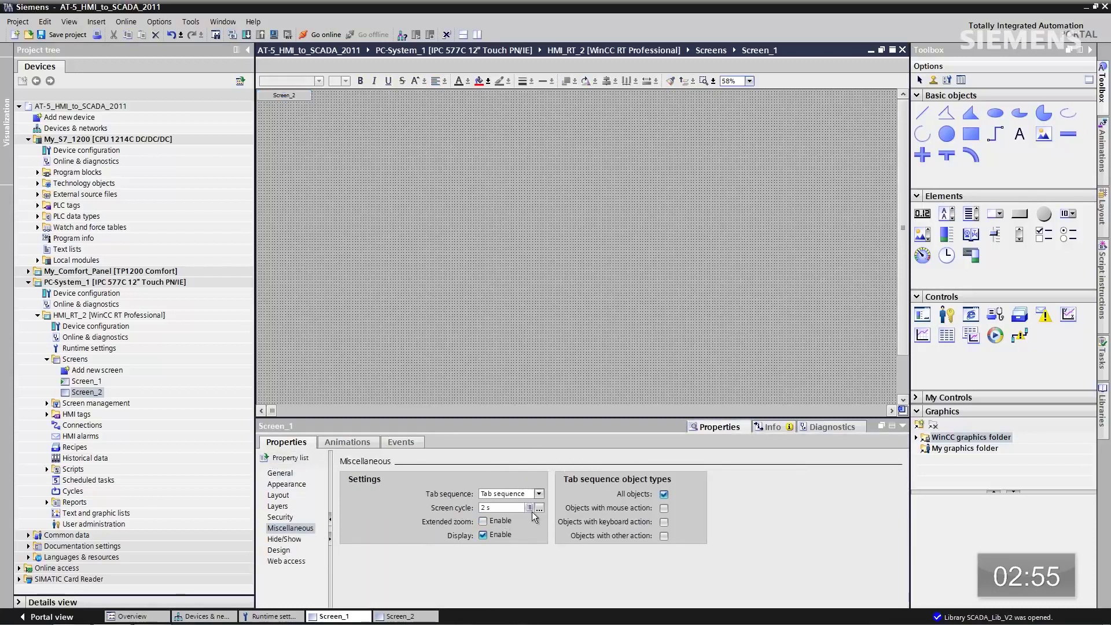
pyautogui.click(530, 506)
pyautogui.click(518, 529)
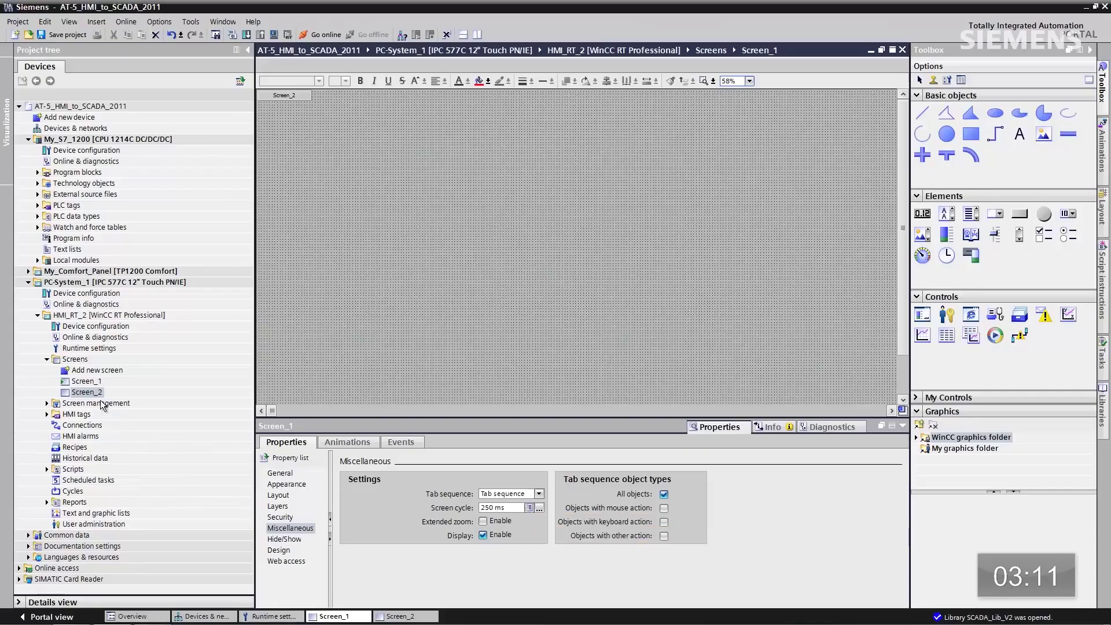
# Drag My_Comfort_Panel's Tags_for_Tanks table into HMI_RT_2's HMI tags
pyautogui.click(47, 414)
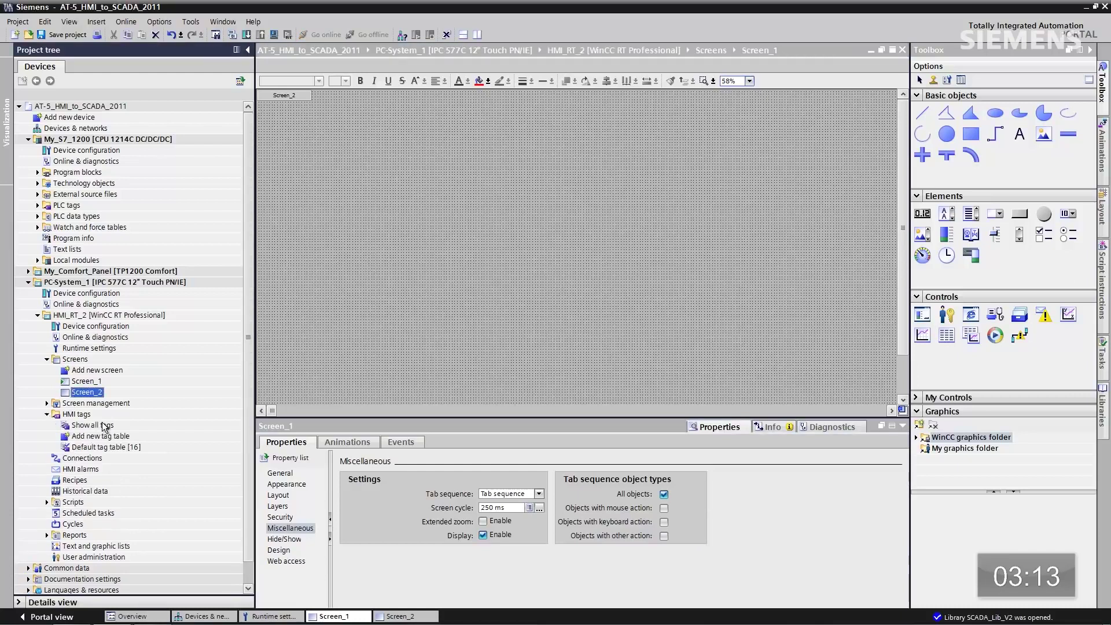
pyautogui.doubleClick(94, 426)
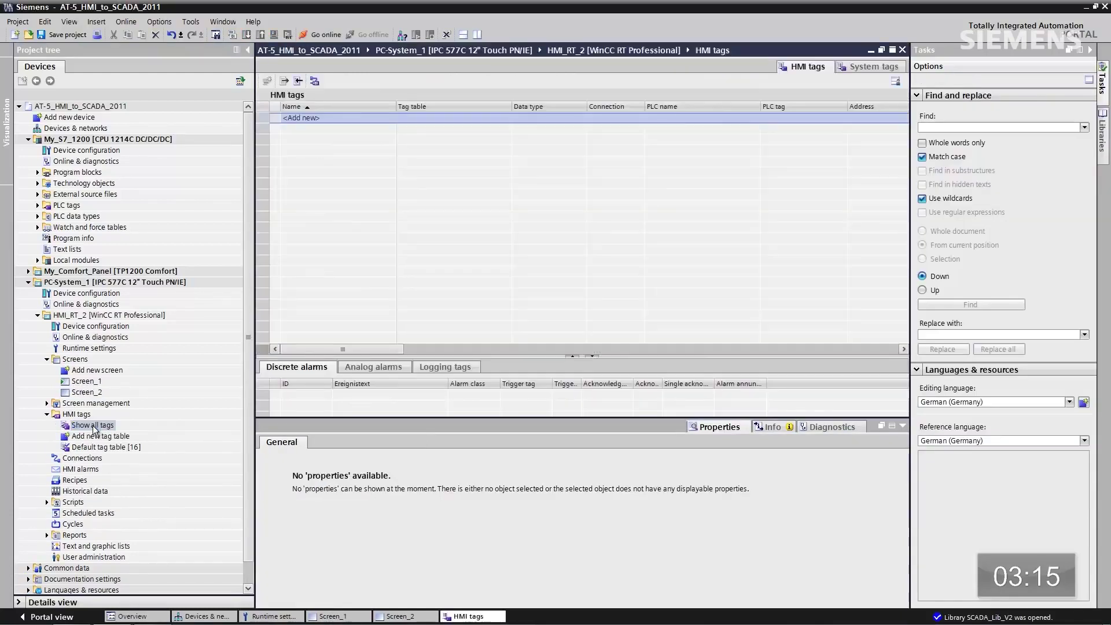
pyautogui.click(28, 271)
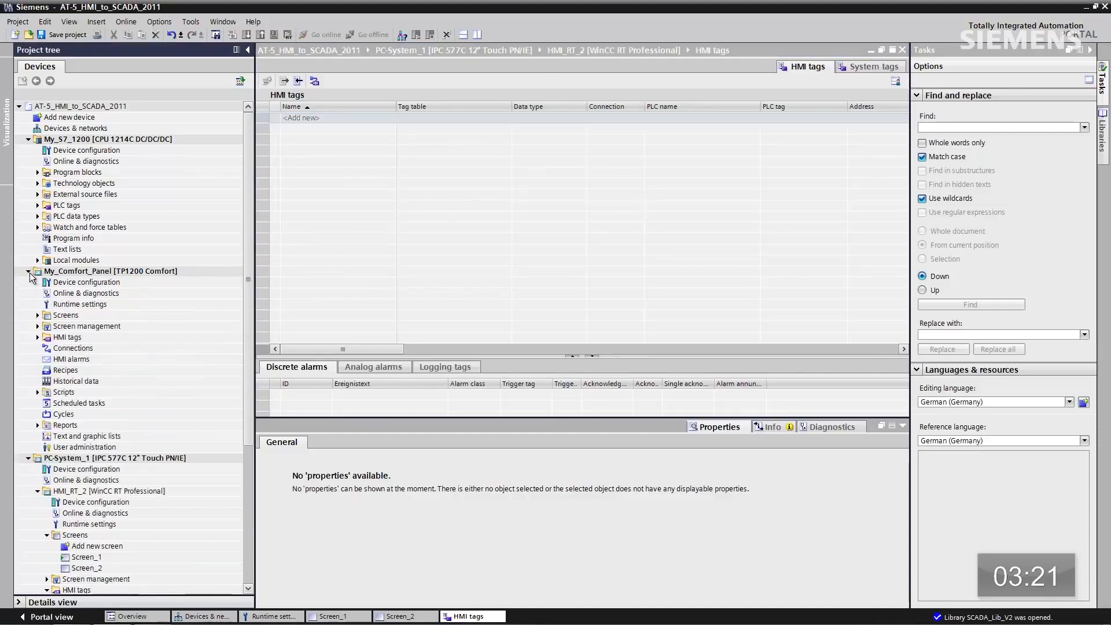
pyautogui.click(37, 337)
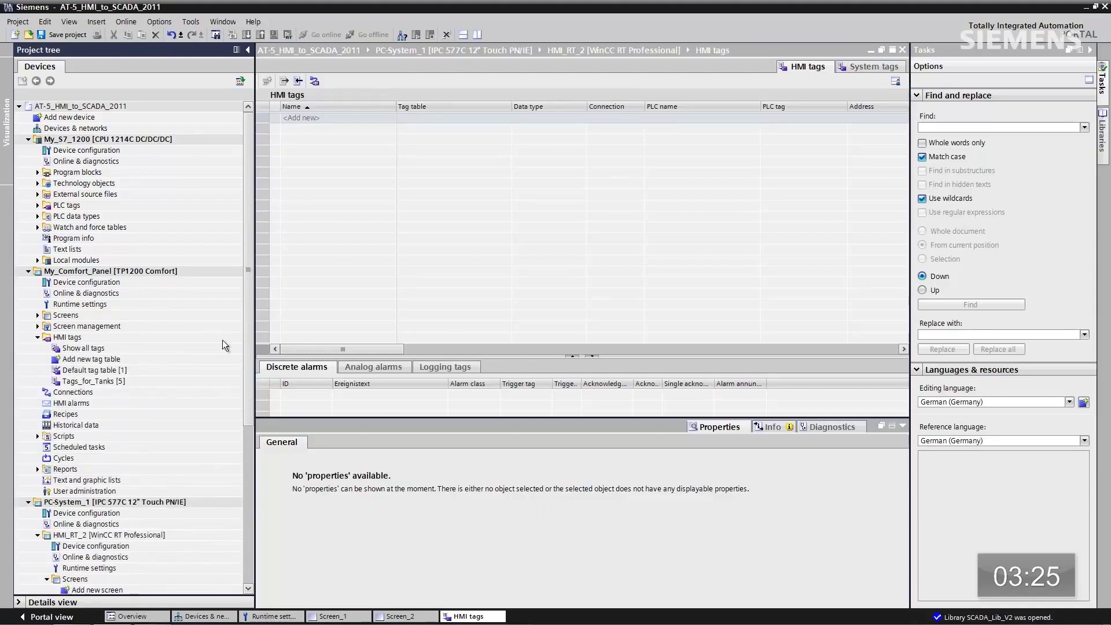
pyautogui.scroll(-5, 113, 248)
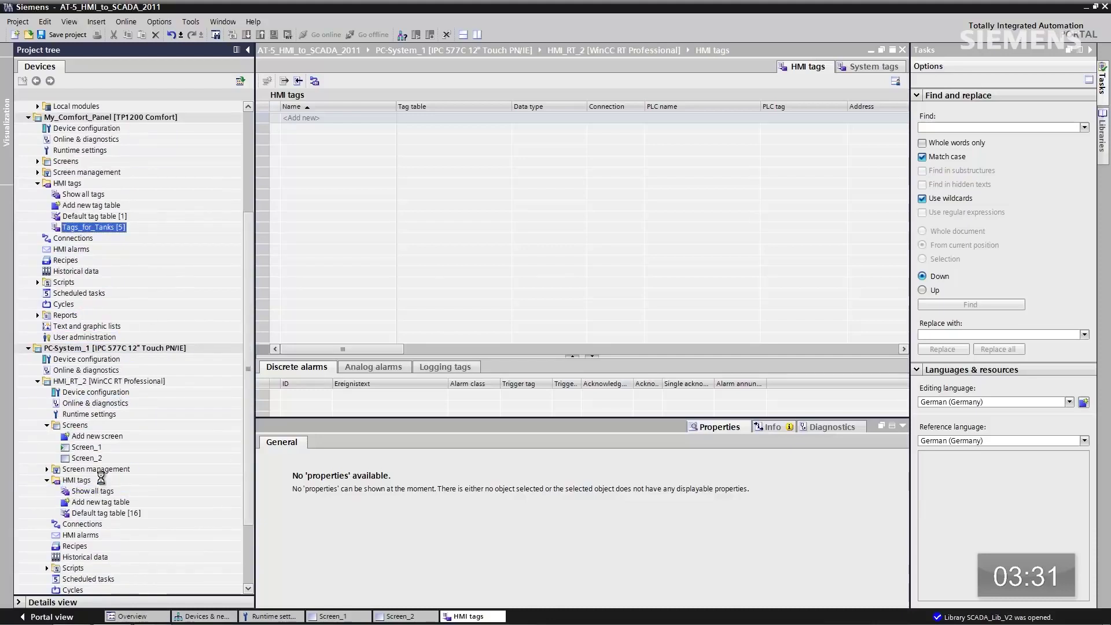
pyautogui.moveTo(100, 478); pyautogui.dragTo(103, 481)
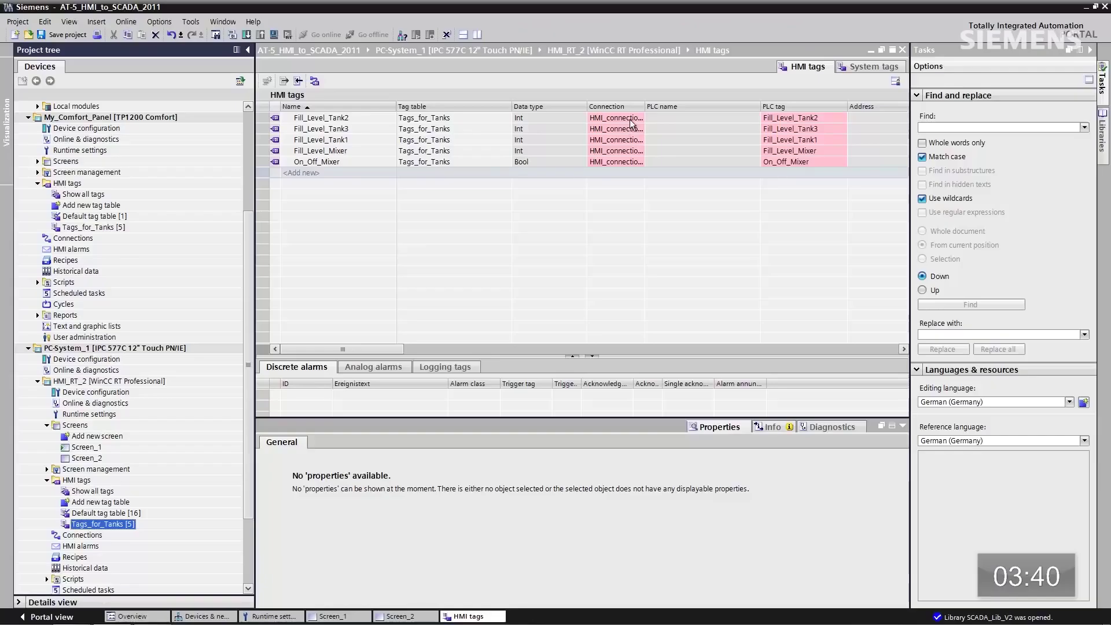
# Set Fill_Level_Tank2's connection to HMI_connection and fill it down, overwriting the other four tags
pyautogui.click(642, 117)
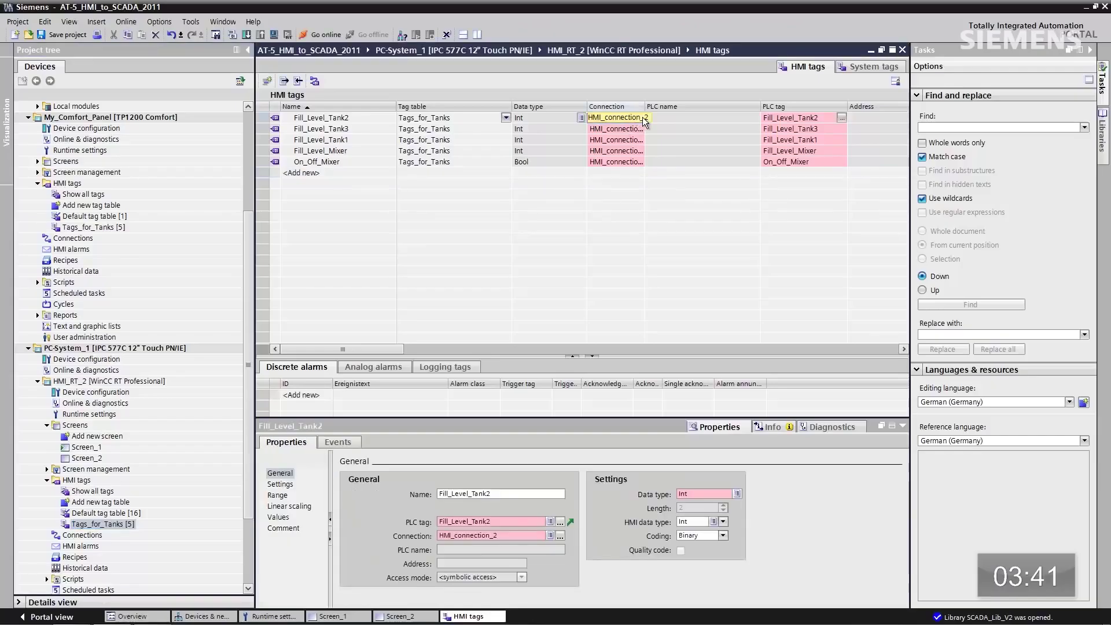
pyautogui.click(642, 116)
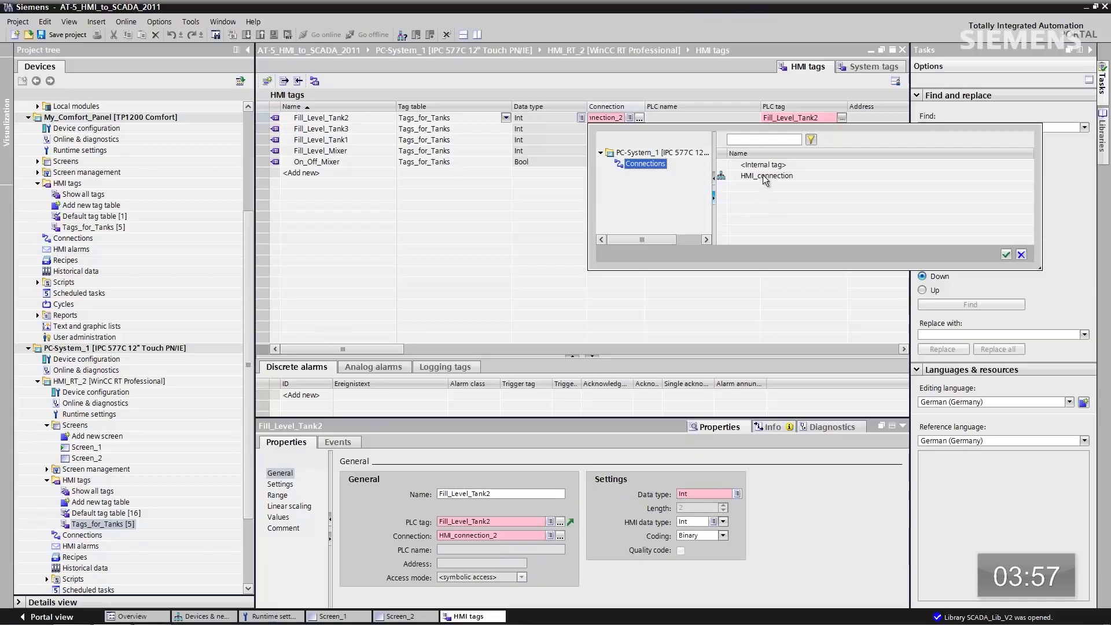
pyautogui.click(765, 176)
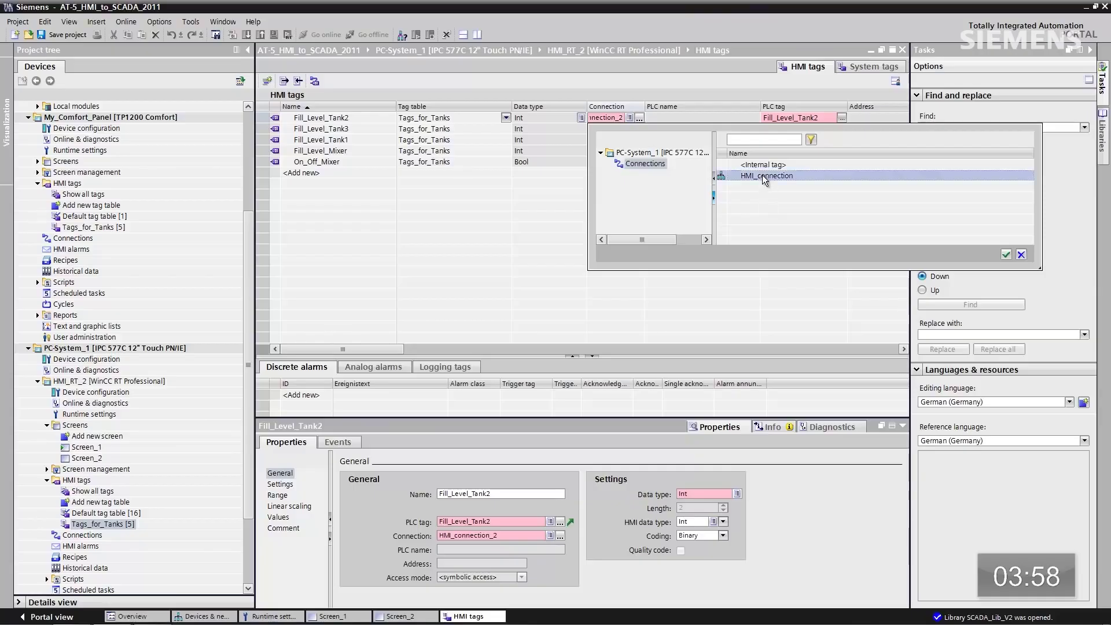
pyautogui.click(1007, 255)
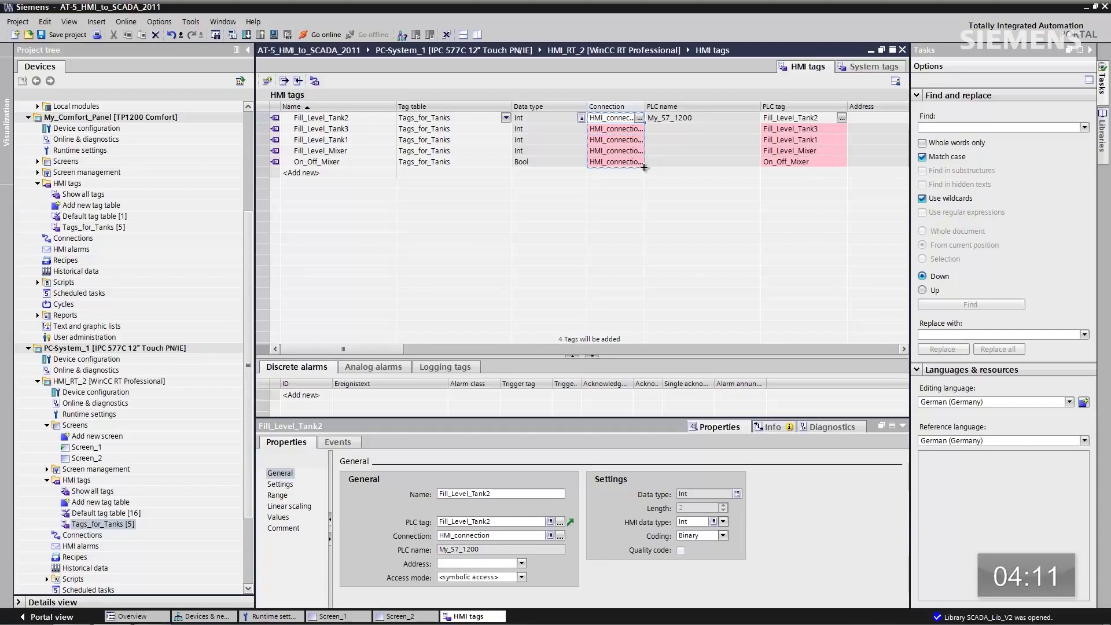
pyautogui.moveTo(646, 167); pyautogui.dragTo(647, 170)
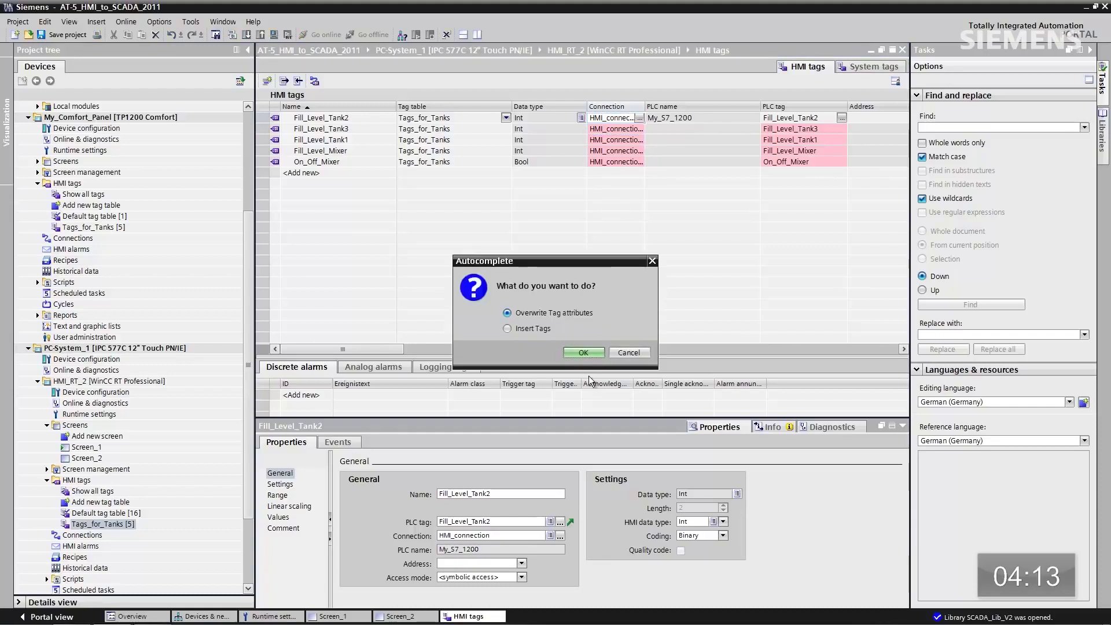
pyautogui.click(584, 352)
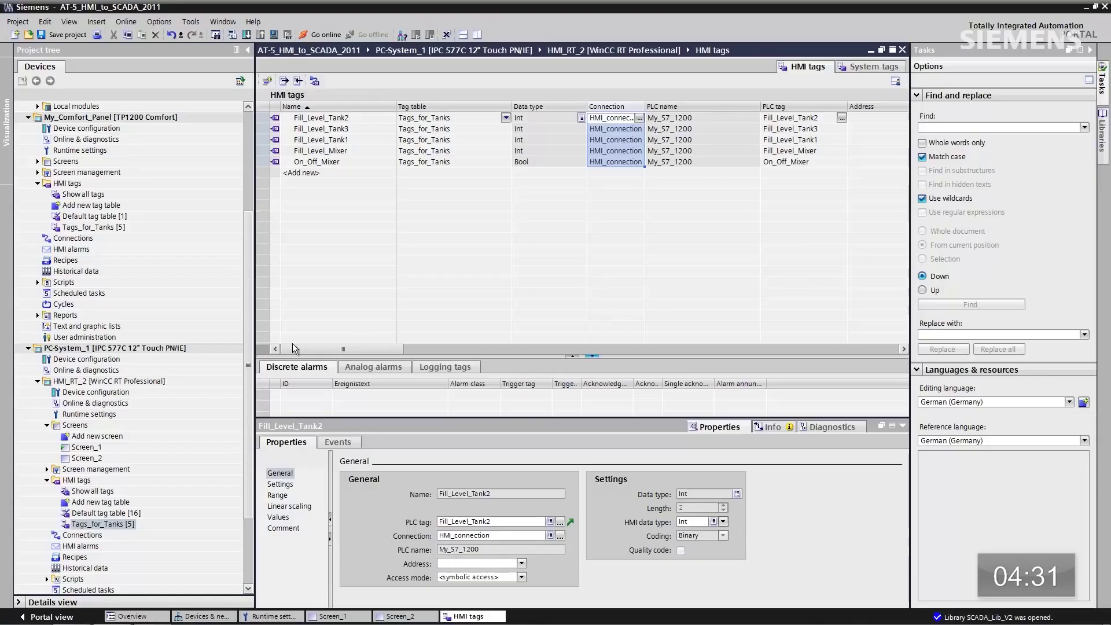
# Open My_Comfort_Panel's Tanks screen and collapse the compile results pane
pyautogui.click(38, 162)
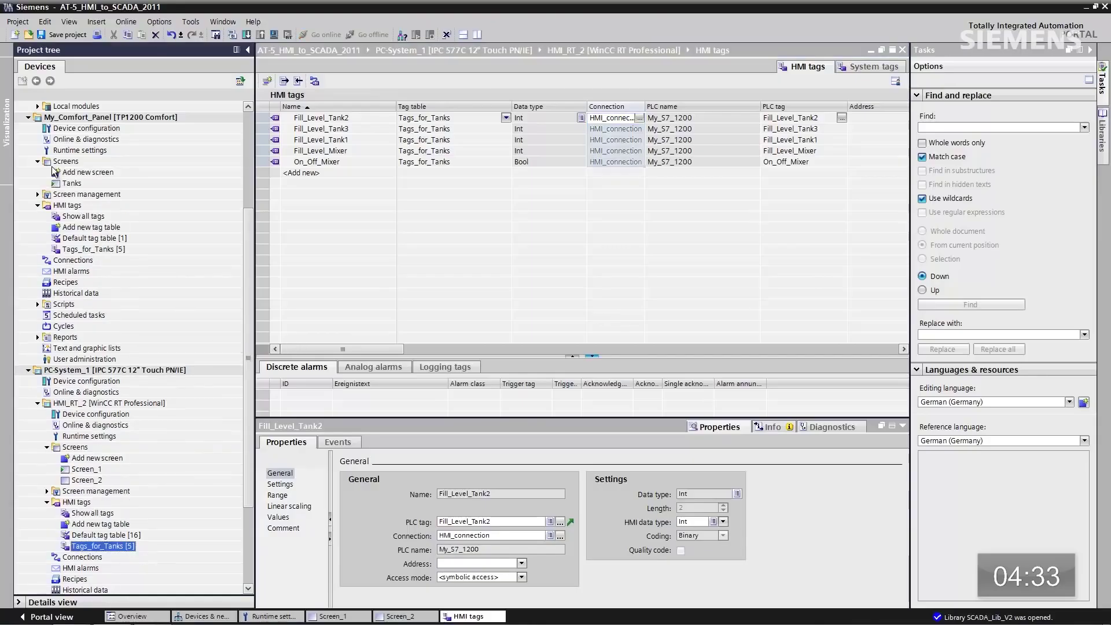
pyautogui.doubleClick(68, 184)
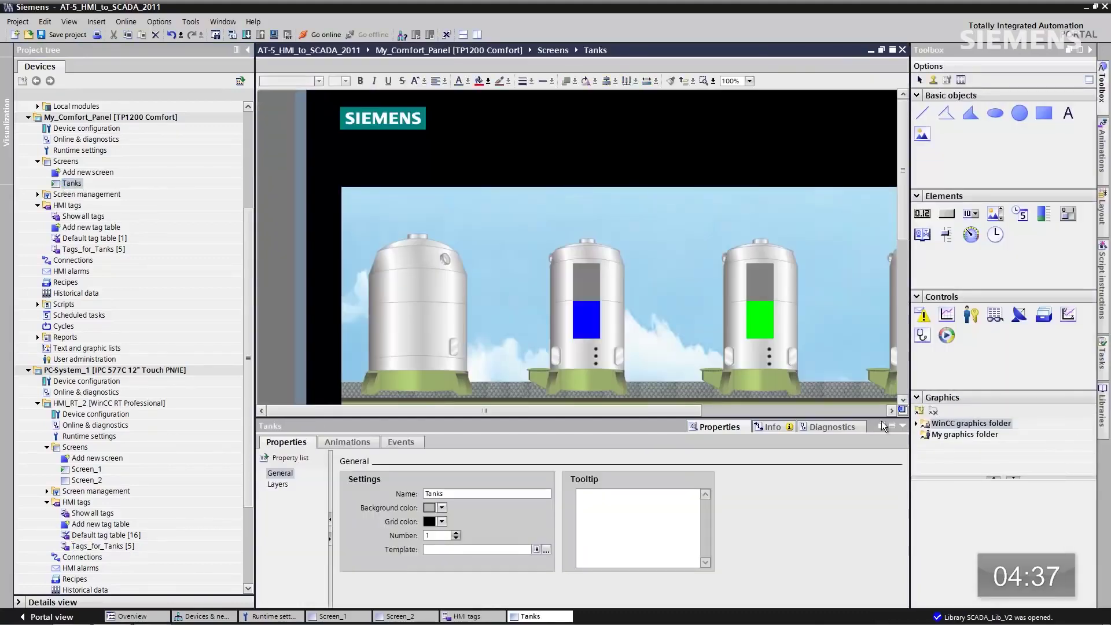
pyautogui.click(904, 426)
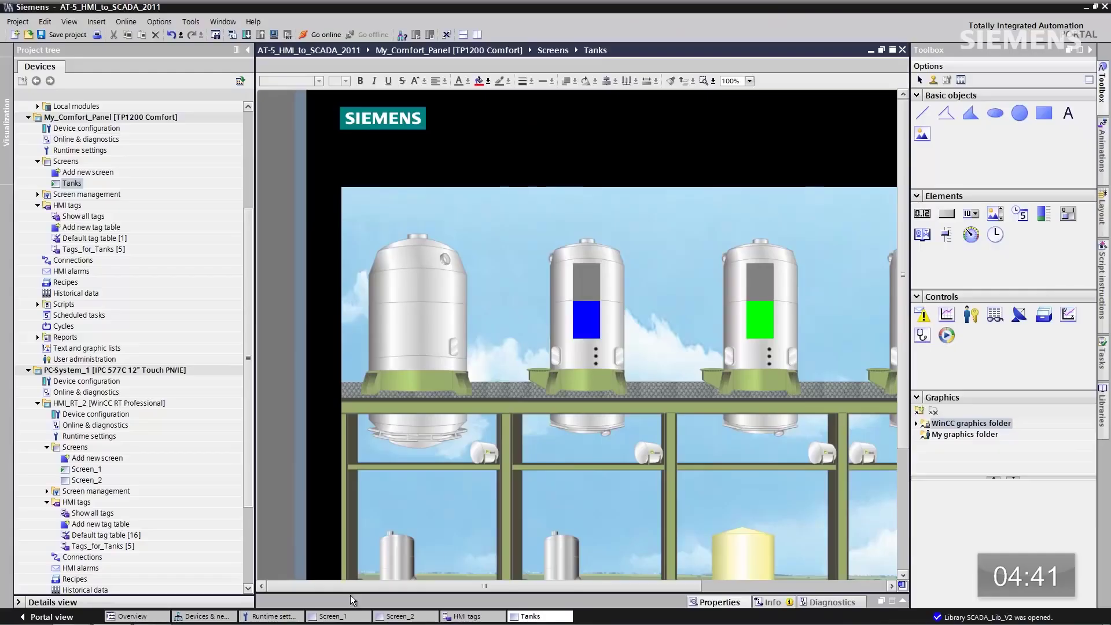
# In a vertical split view, paste the tank plant graphic onto Screen_1, then unsplit
pyautogui.click(331, 616)
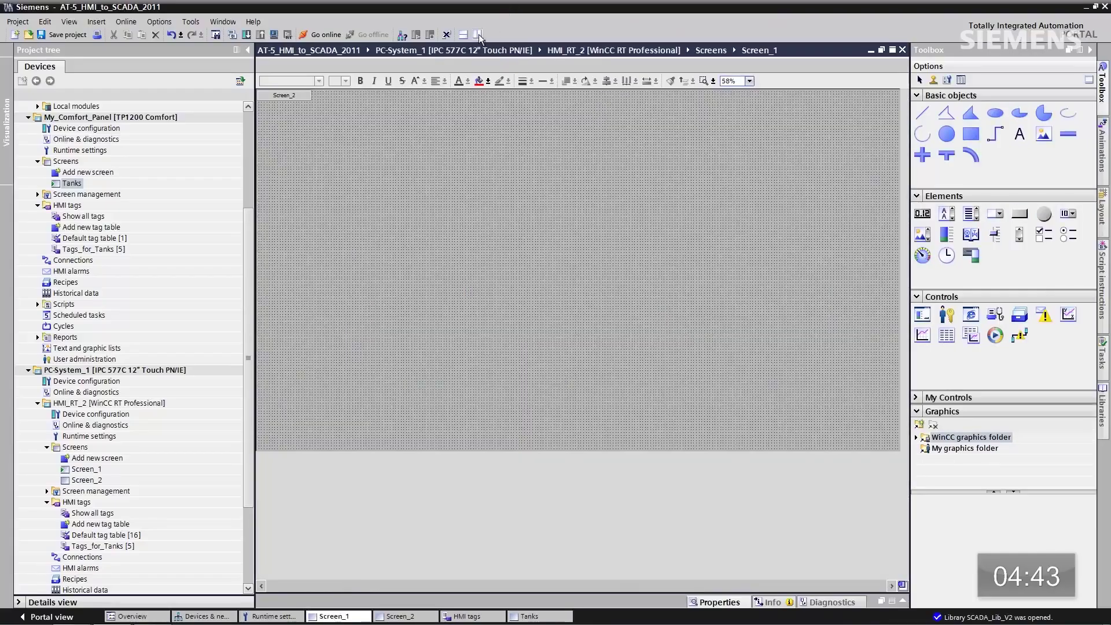
pyautogui.click(476, 35)
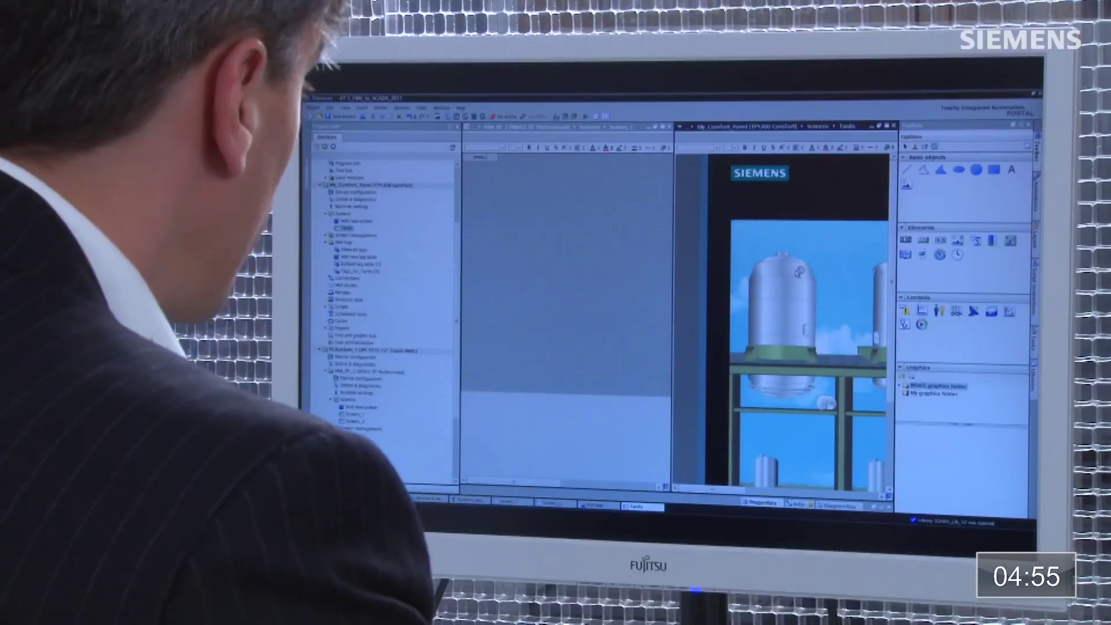
pyautogui.hotkey('ctrl', 'v')
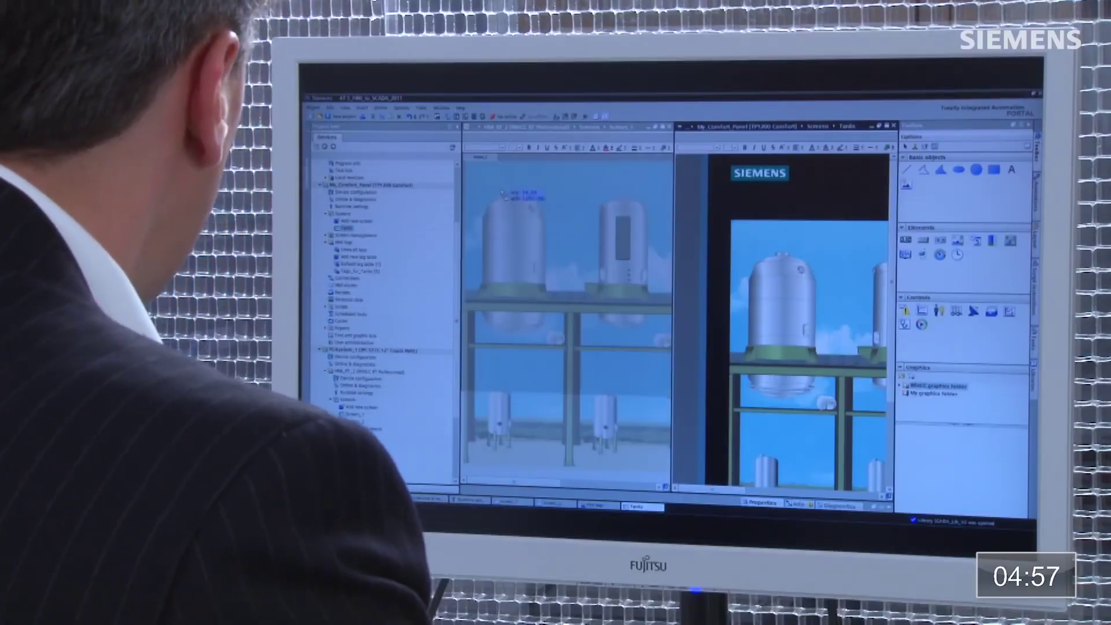
pyautogui.click(502, 193)
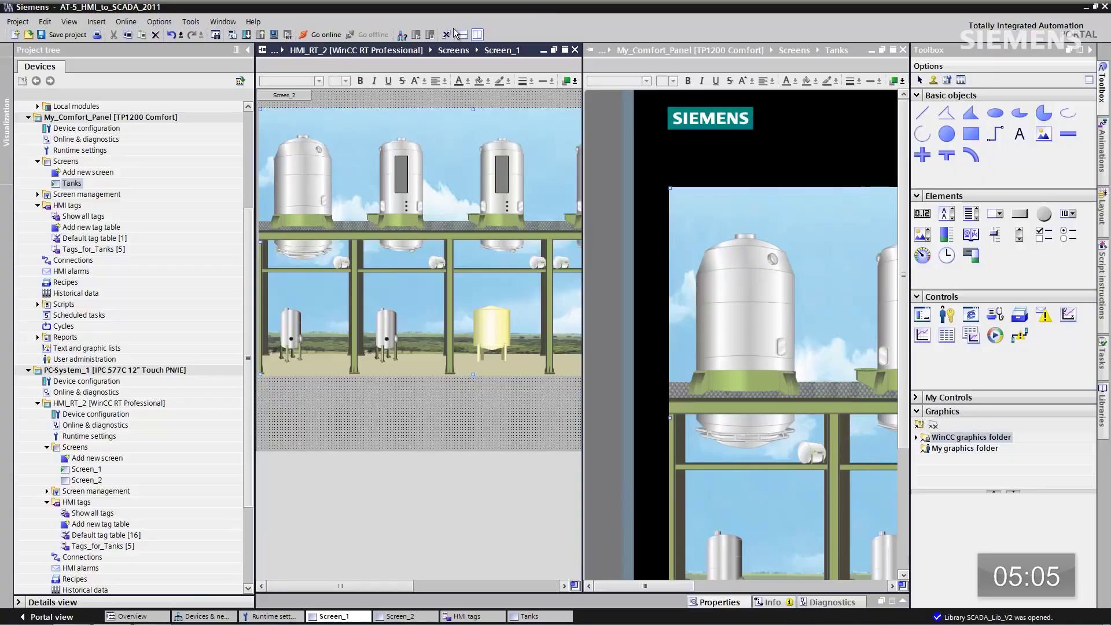
pyautogui.click(477, 35)
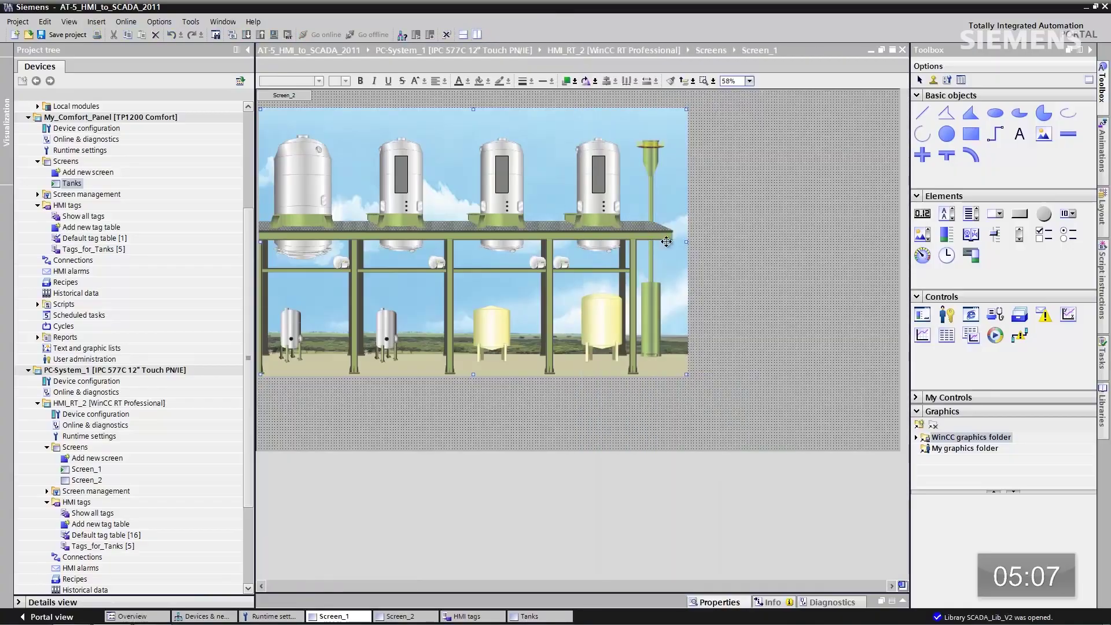
# Widen the tank plant graphic across Screen_1 and open the SCADA_Lib_V2 global library
pyautogui.moveTo(711, 245); pyautogui.dragTo(893, 250)
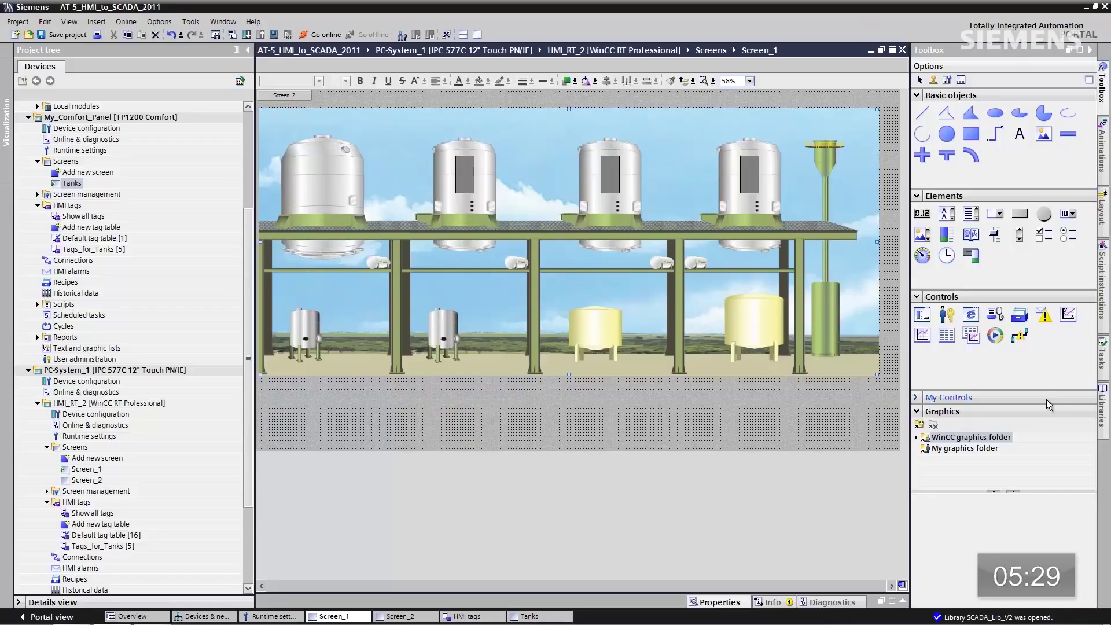
pyautogui.click(1103, 413)
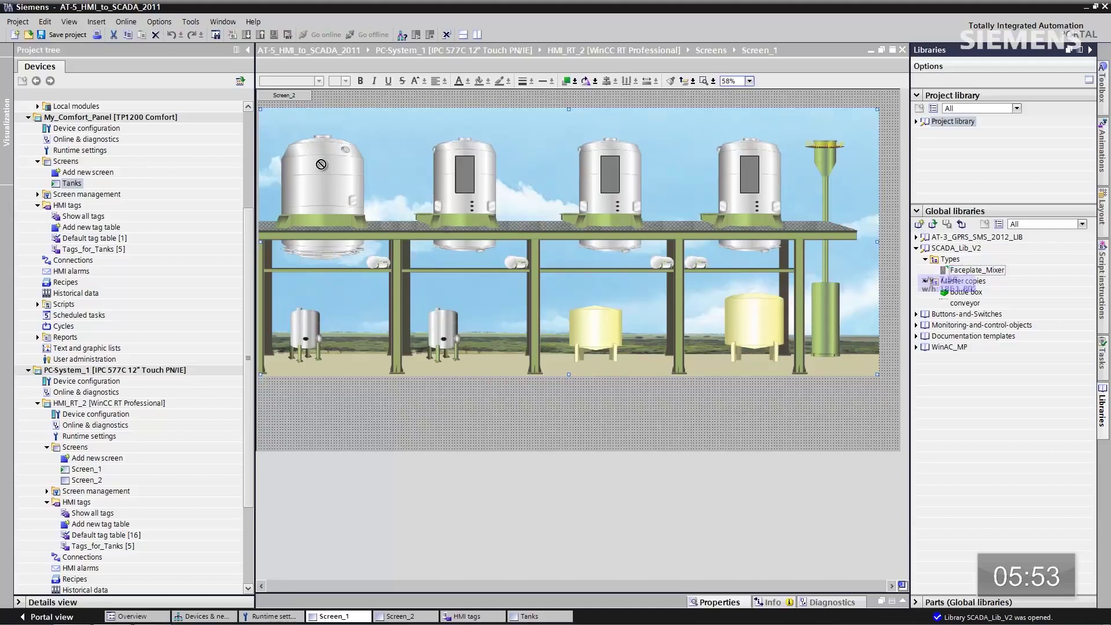
# Place a Faceplate_Mixer on the leftmost tank and show its Interface properties
pyautogui.moveTo(322, 169); pyautogui.dragTo(318, 180)
pyautogui.rightClick(320, 182)
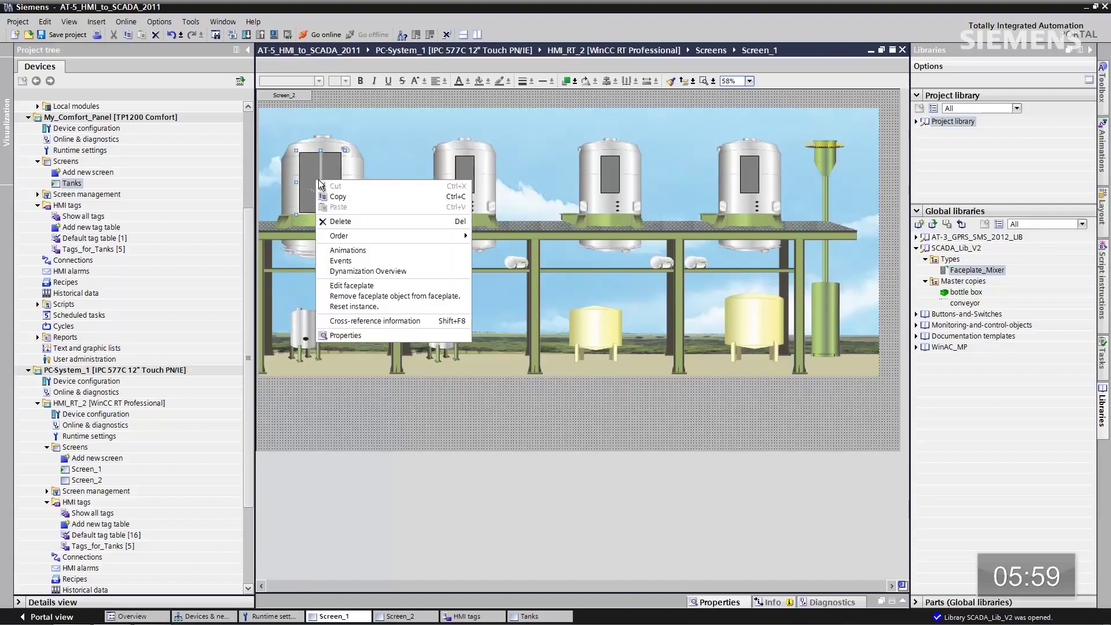
pyautogui.click(342, 335)
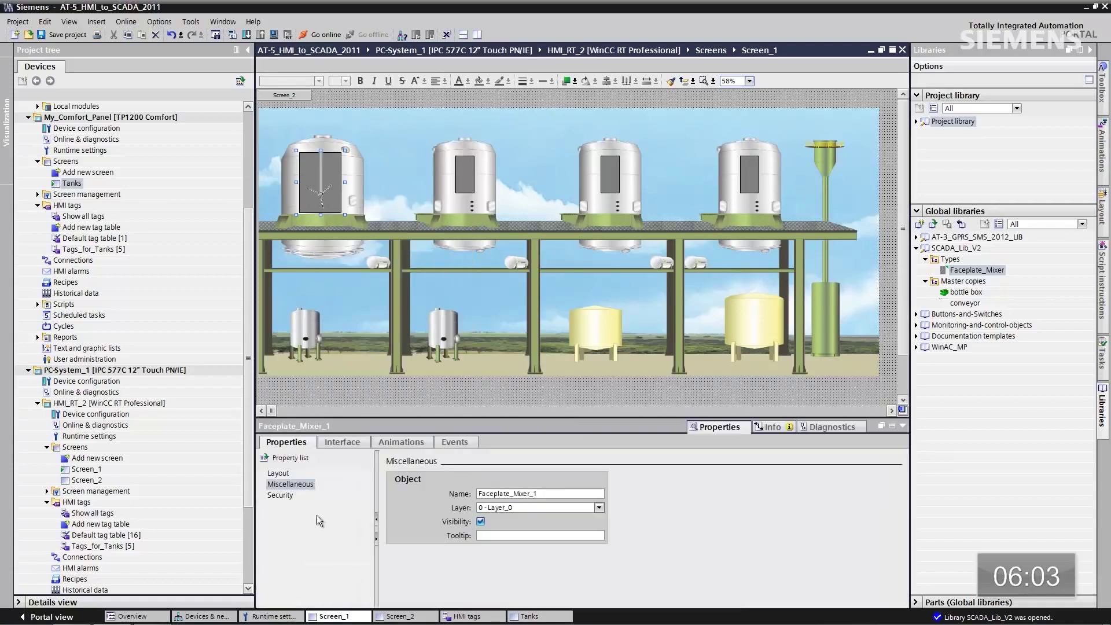
pyautogui.click(340, 442)
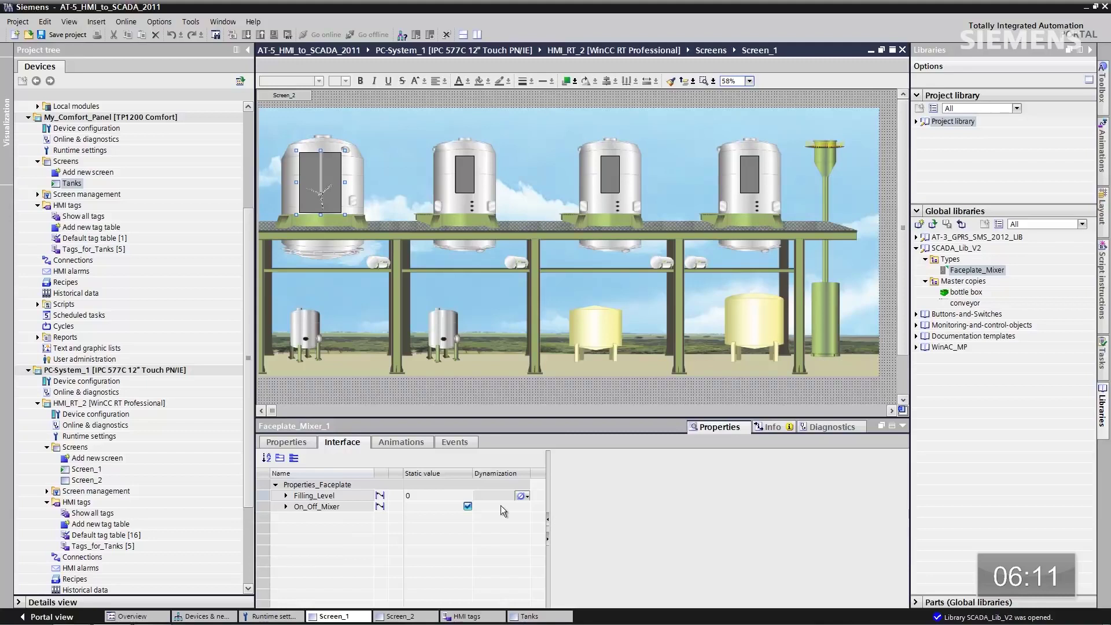
# Bind Filling_Level to the Fill_Level_Mixer tag and On_Off_Mixer to the On_Off_Mixer tag
pyautogui.click(526, 496)
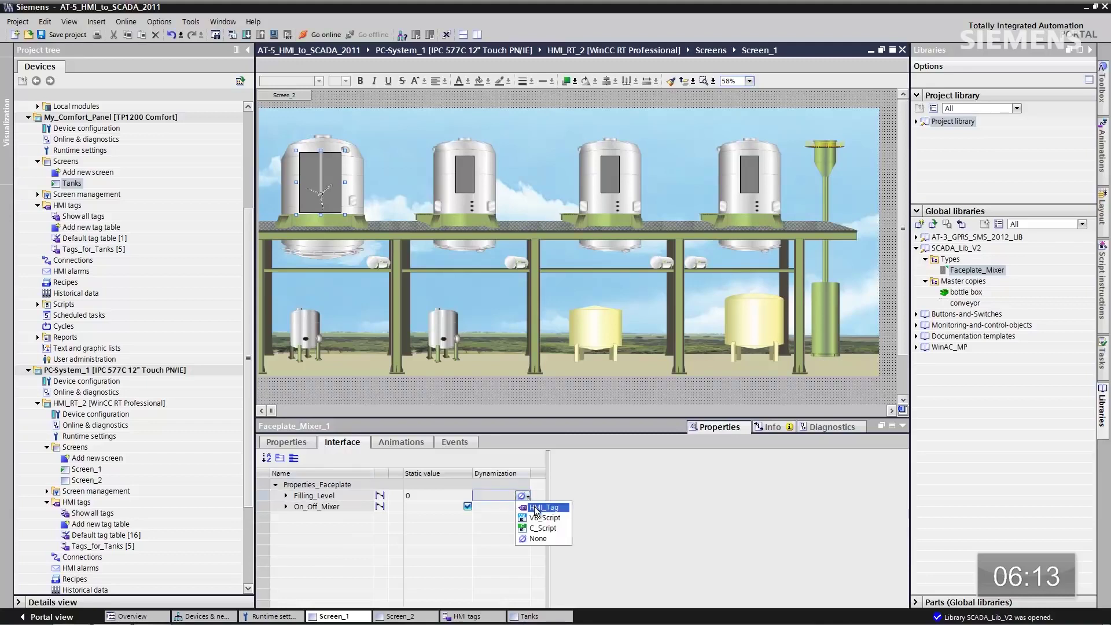
pyautogui.click(534, 507)
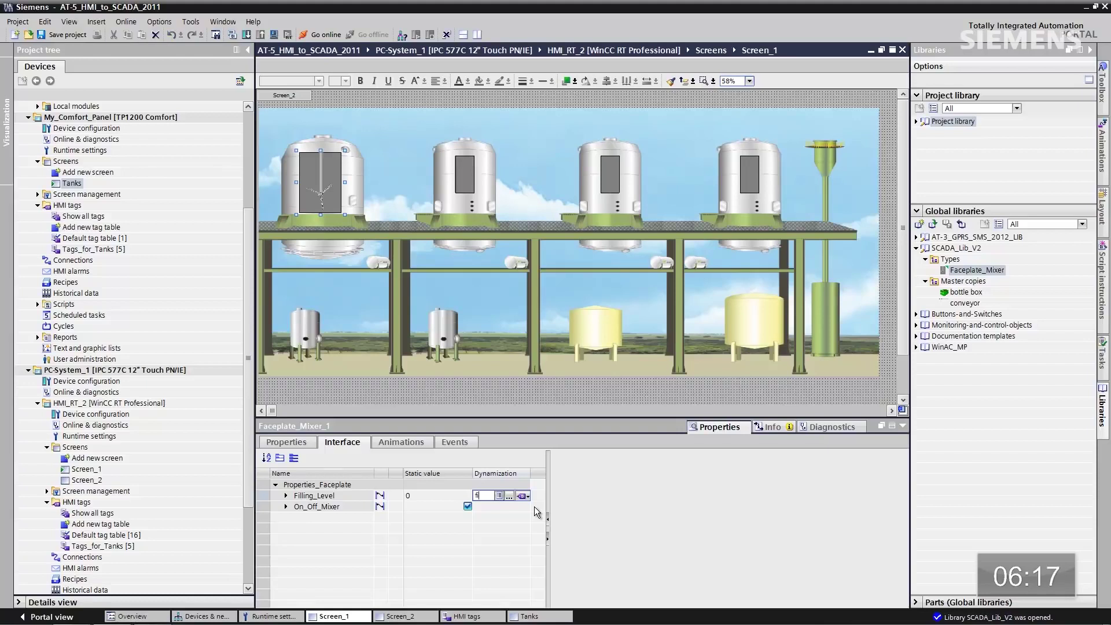
pyautogui.write('fi')
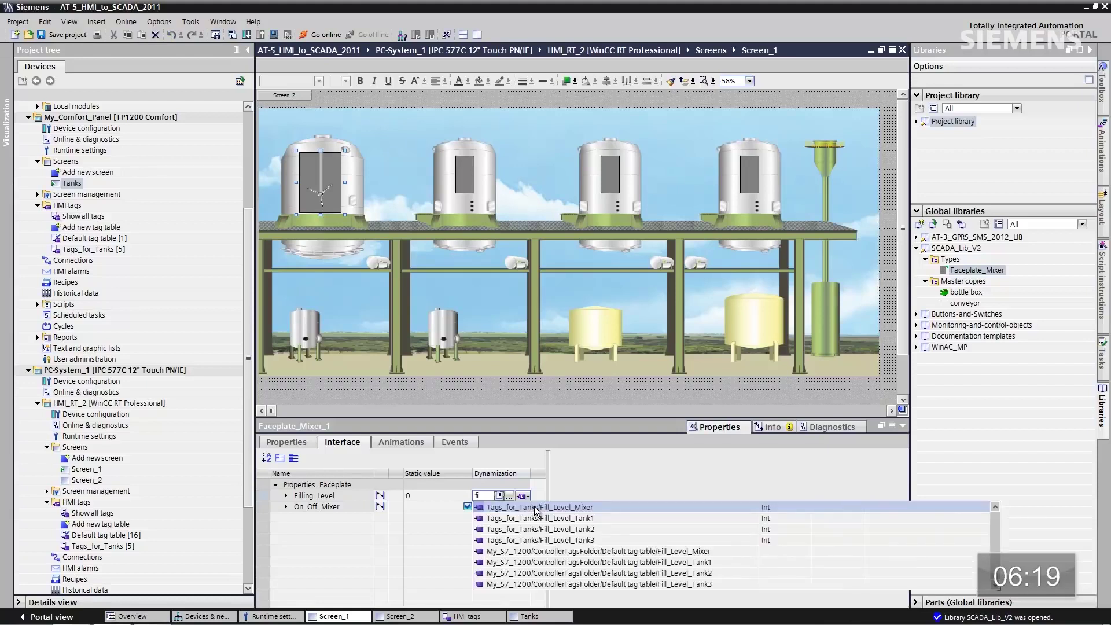
pyautogui.click(533, 506)
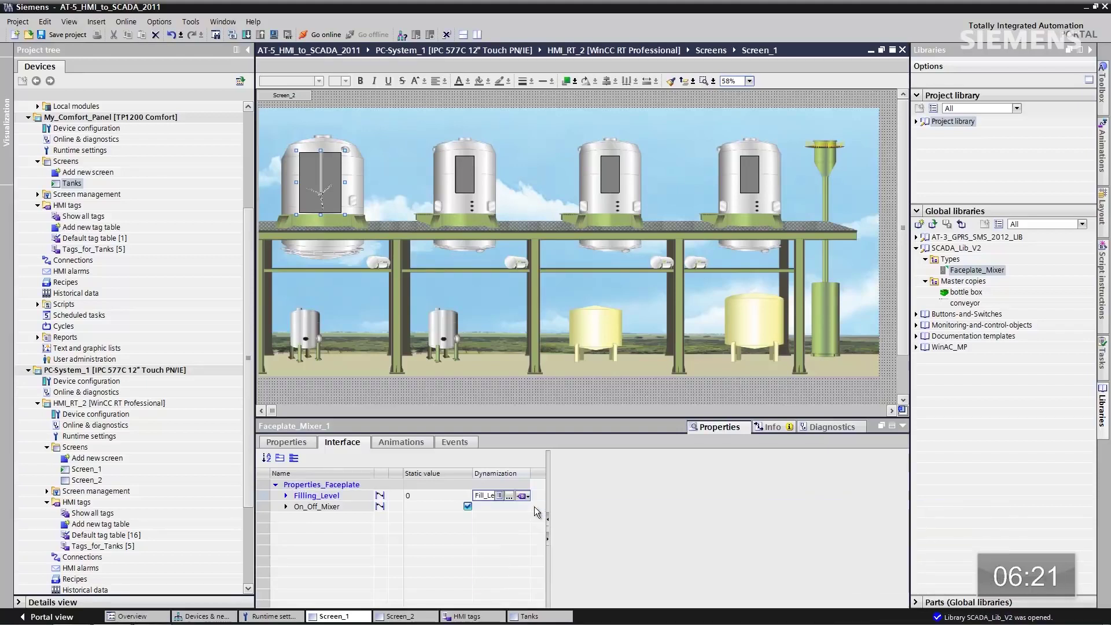
pyautogui.click(522, 507)
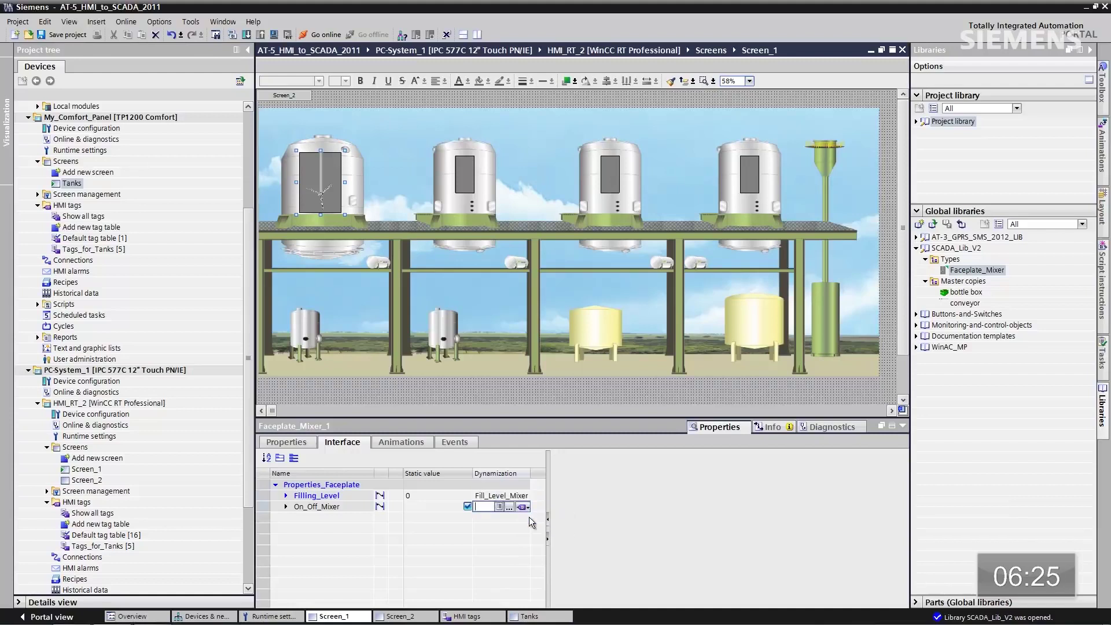
pyautogui.write('on')
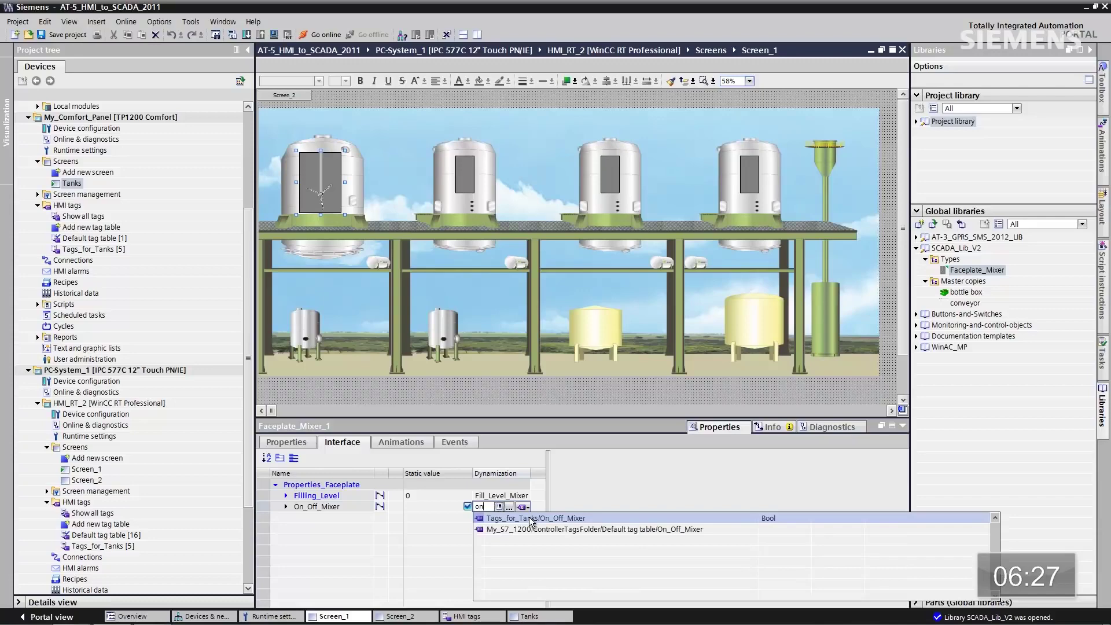
pyautogui.click(529, 516)
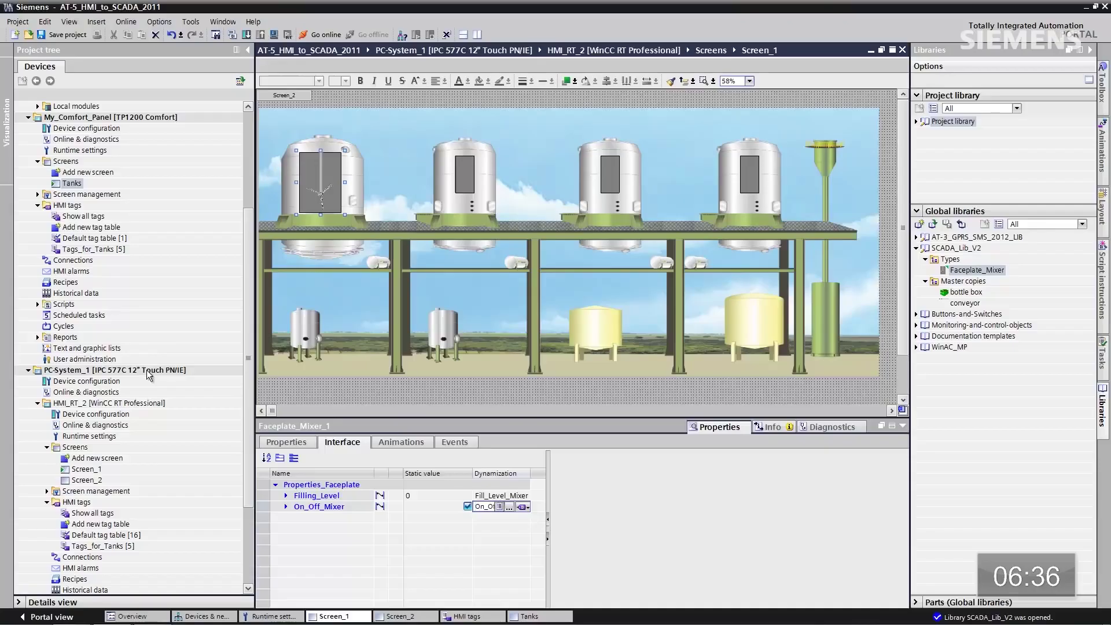
# Select PC-System_1 in the project tree for simulation
pyautogui.click(147, 374)
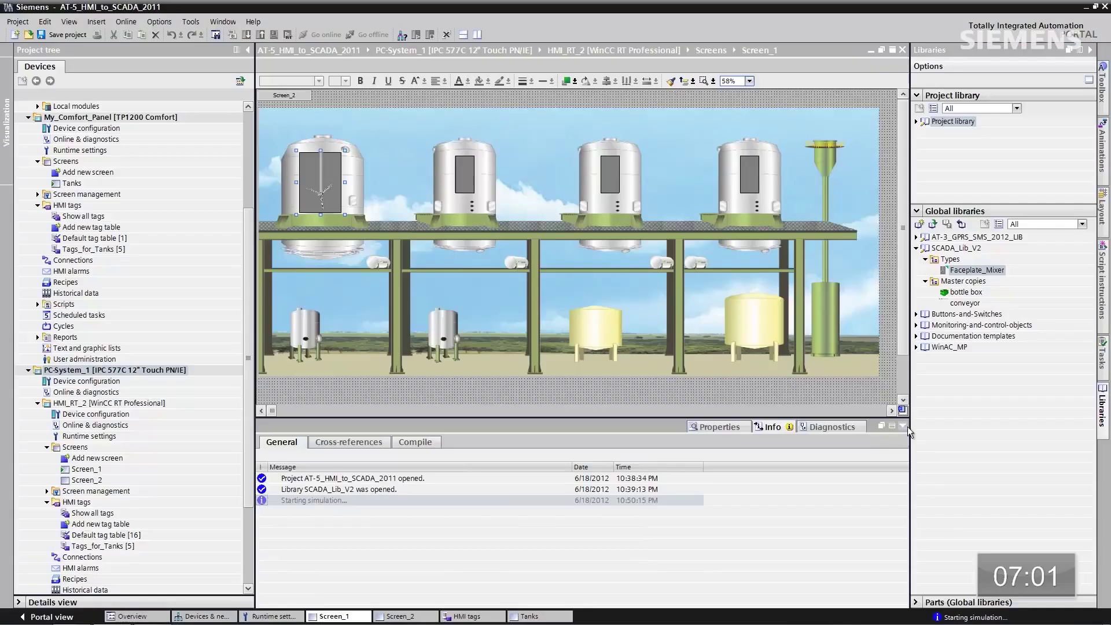
# Lay the conveyor master copy along the bottom of Screen_1
pyautogui.click(903, 428)
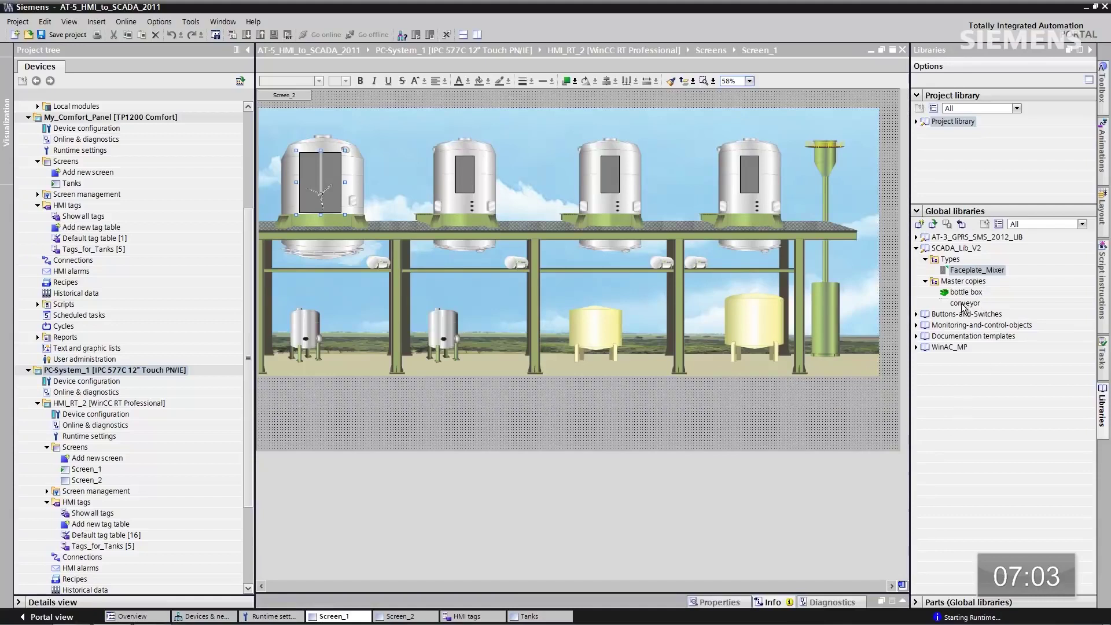
pyautogui.moveTo(963, 303); pyautogui.dragTo(874, 312)
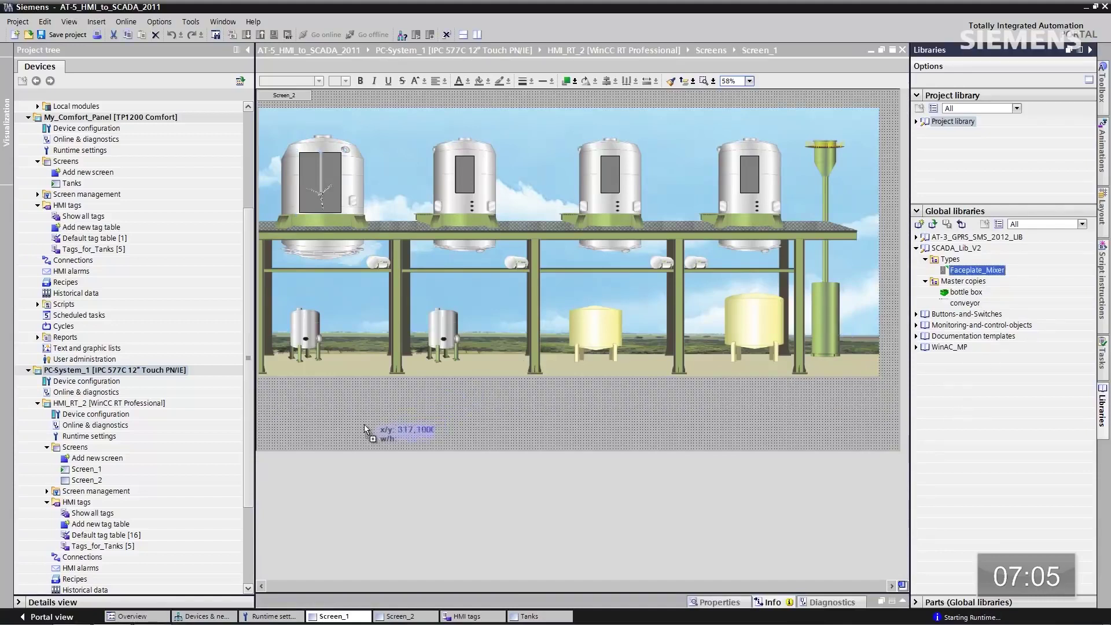
pyautogui.moveTo(362, 425); pyautogui.dragTo(364, 434)
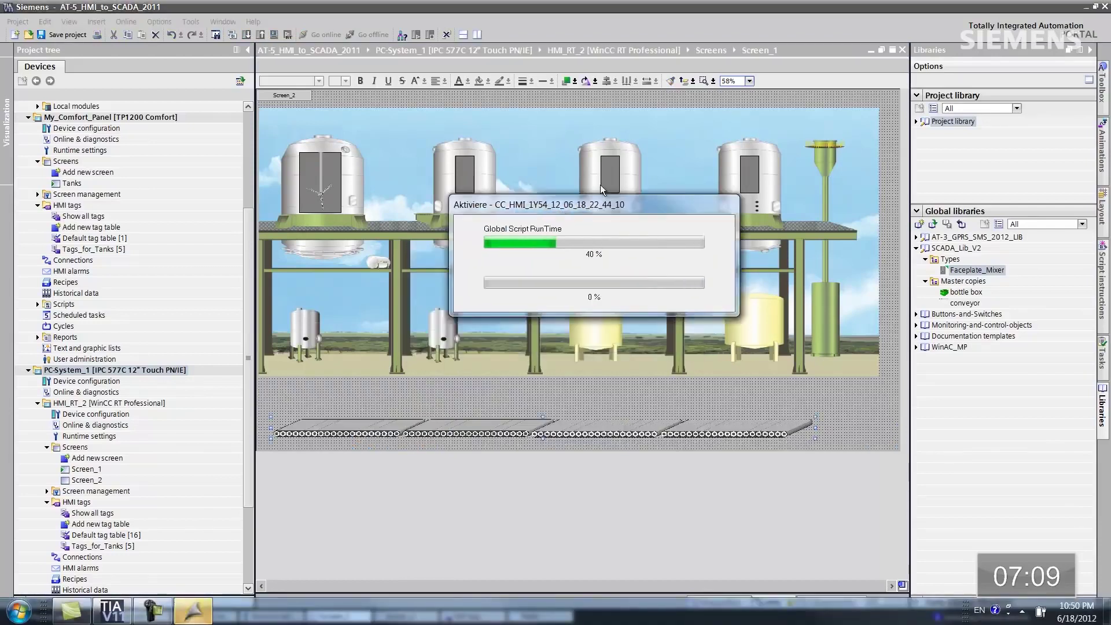
# Drop the green bottle crate onto the conveyor at its left end
pyautogui.moveTo(962, 295); pyautogui.dragTo(935, 296)
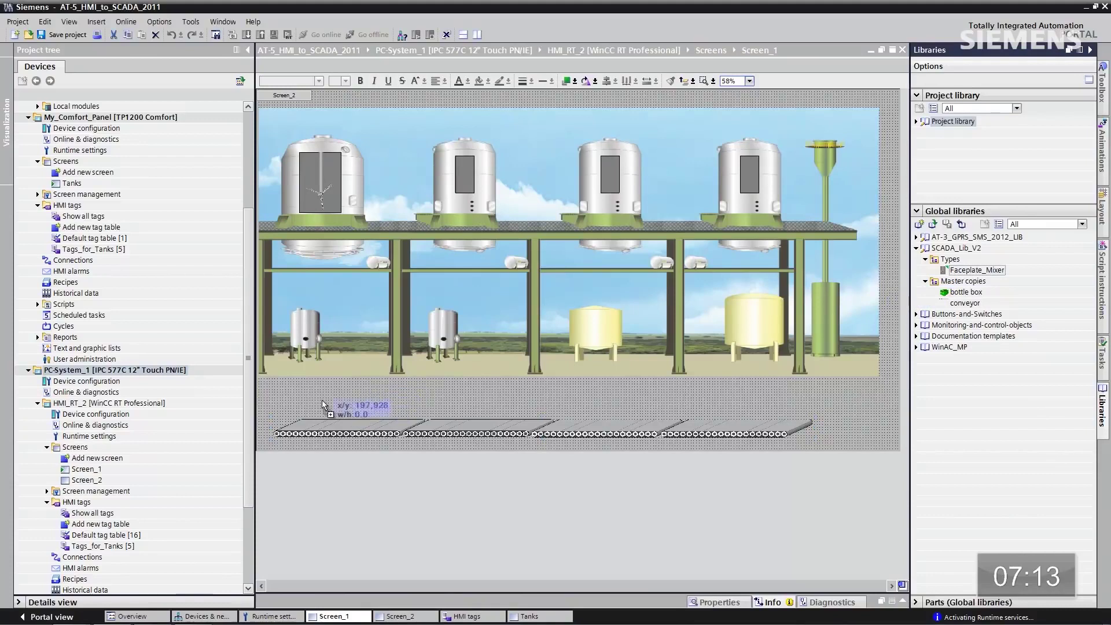
pyautogui.moveTo(322, 404); pyautogui.dragTo(322, 399)
pyautogui.moveTo(389, 403); pyautogui.dragTo(349, 411)
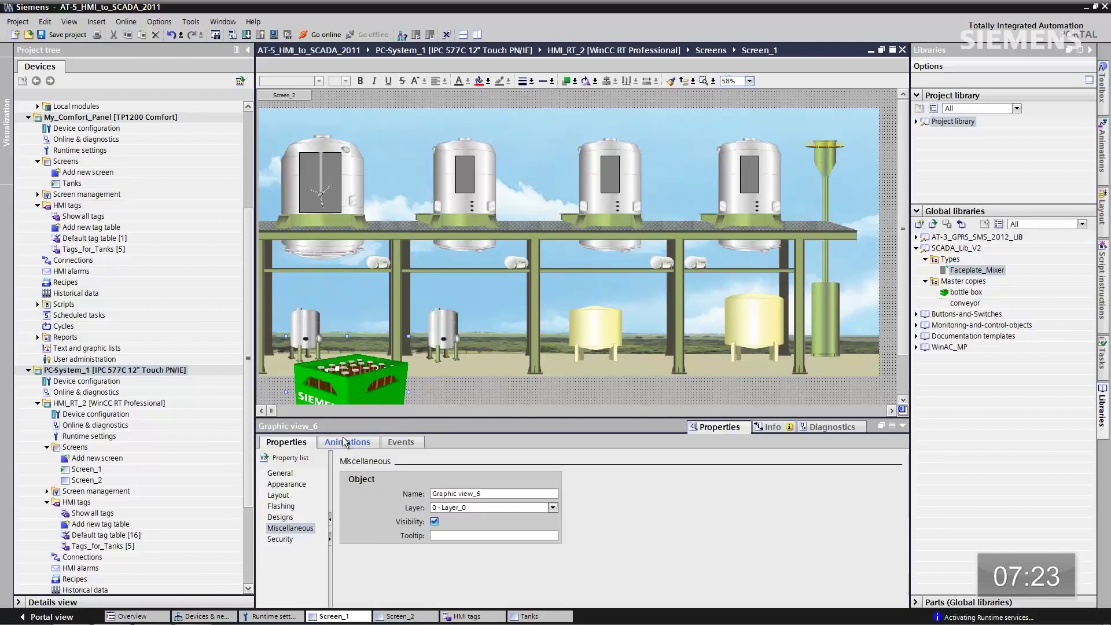
# Give the crate a horizontal movement from X 84 to X 1466 driven by Pallet_Position
pyautogui.click(346, 442)
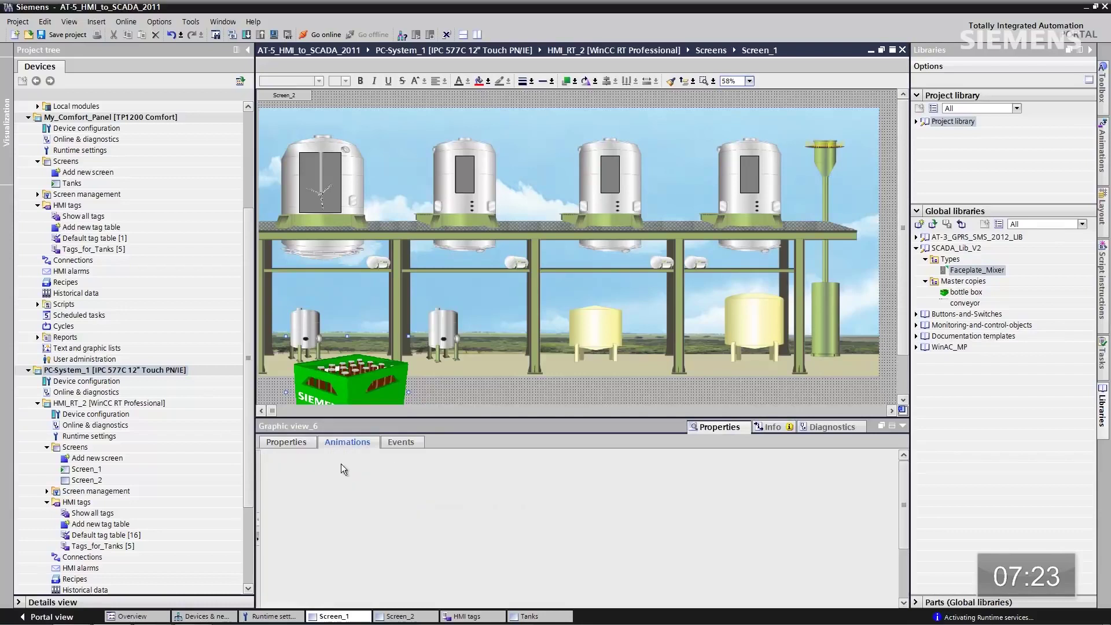
pyautogui.click(305, 508)
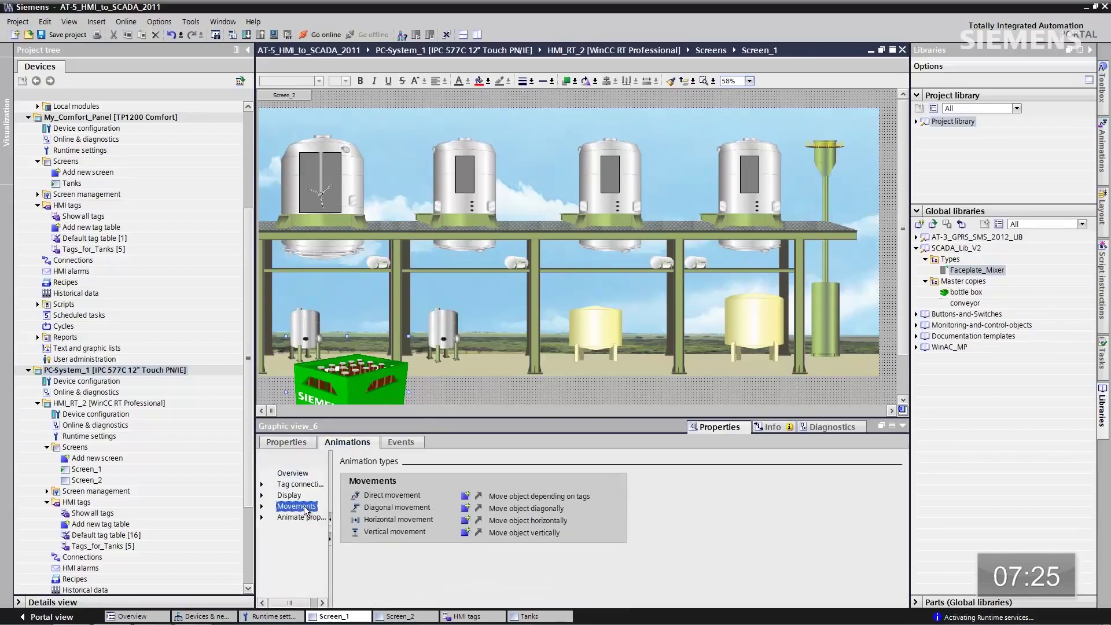
pyautogui.click(464, 521)
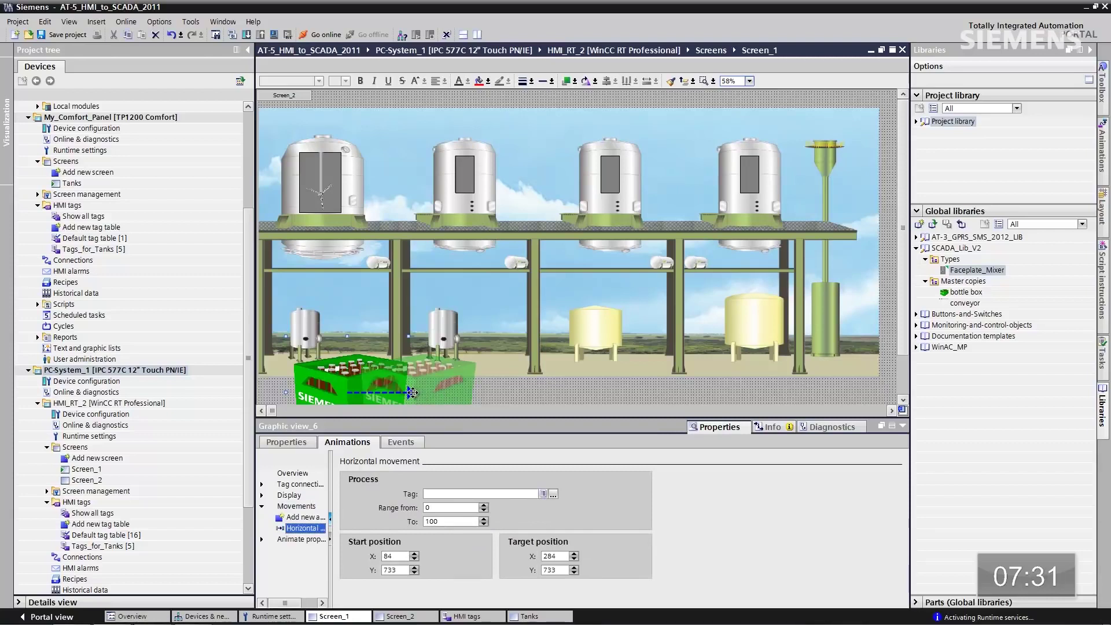
pyautogui.moveTo(412, 393); pyautogui.dragTo(811, 391)
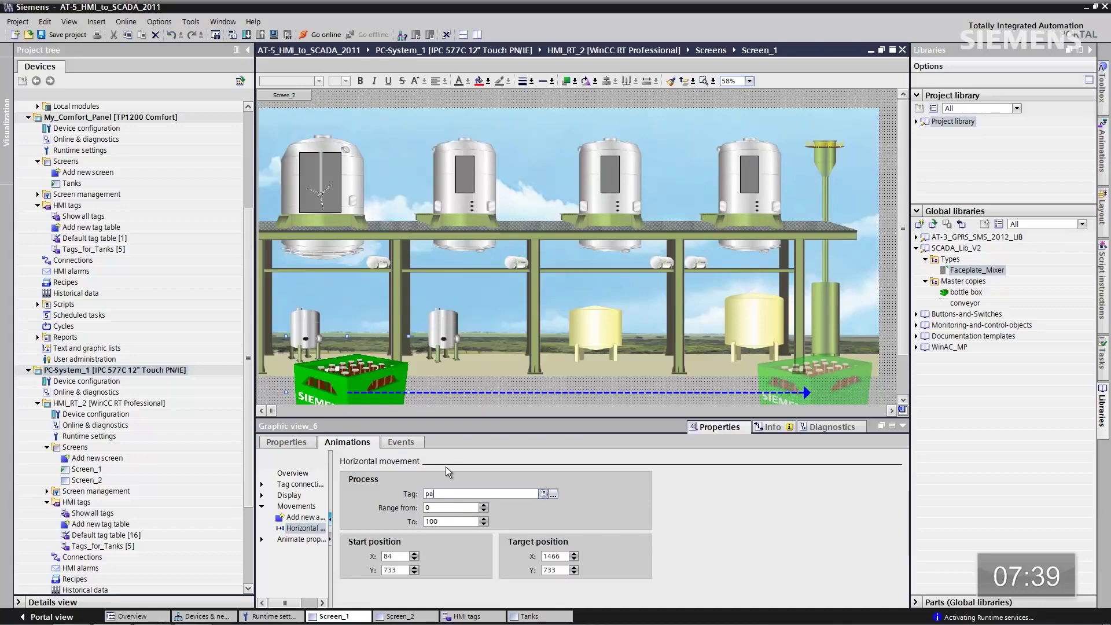
pyautogui.write('pa')
pyautogui.press('Return')
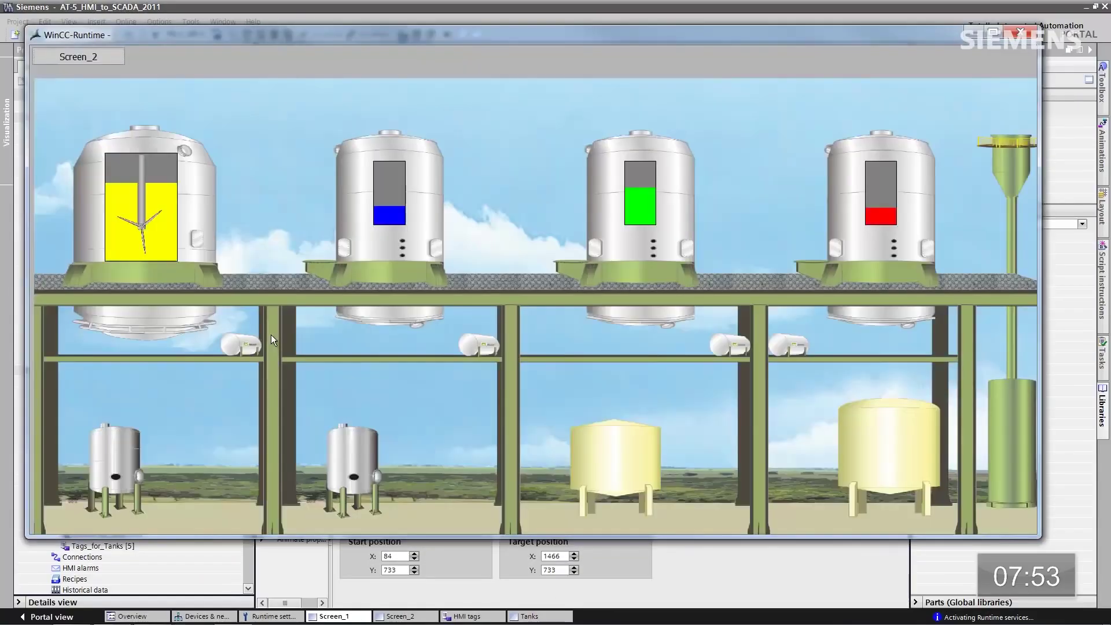
pyautogui.click(122, 572)
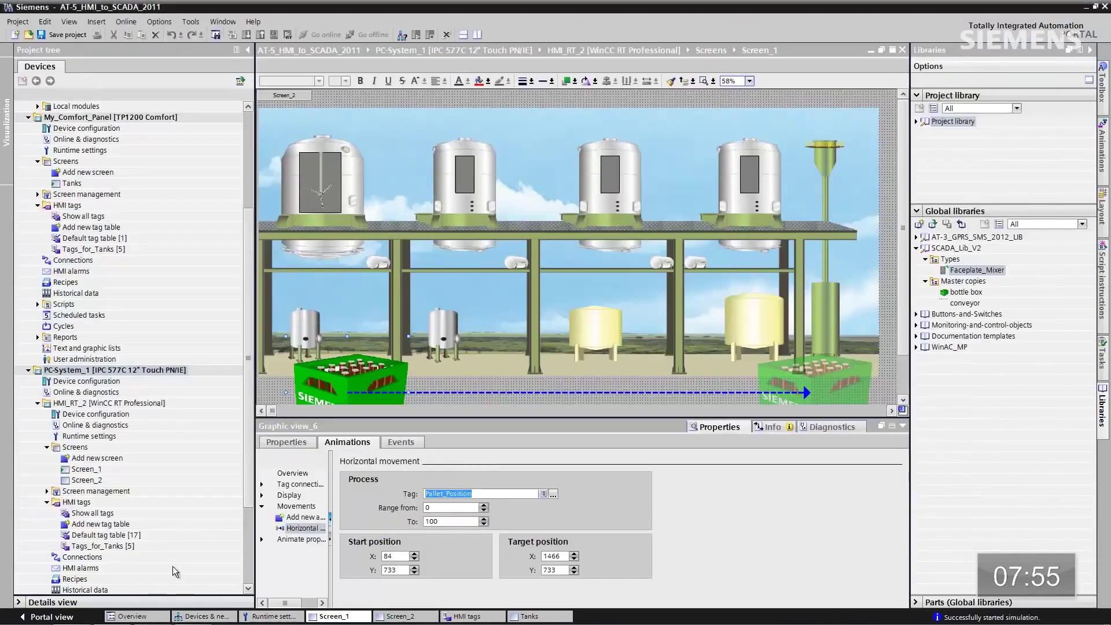
# Add a screen window filling Screen_2 with its Displayed screen set to Screen_1
pyautogui.doubleClick(81, 480)
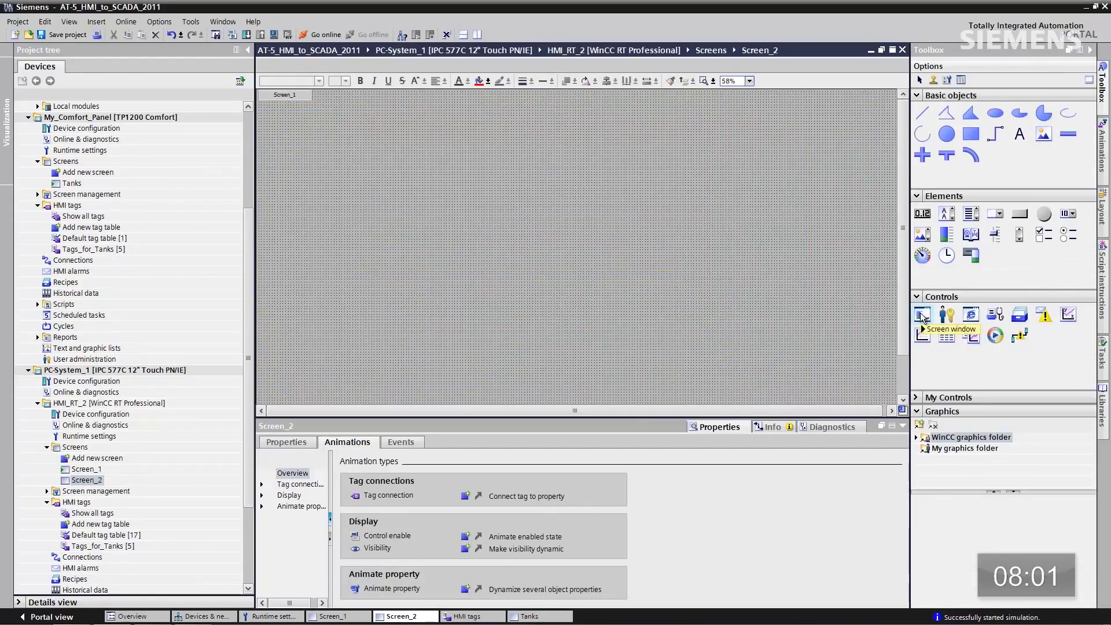
pyautogui.moveTo(822, 298); pyautogui.dragTo(890, 399)
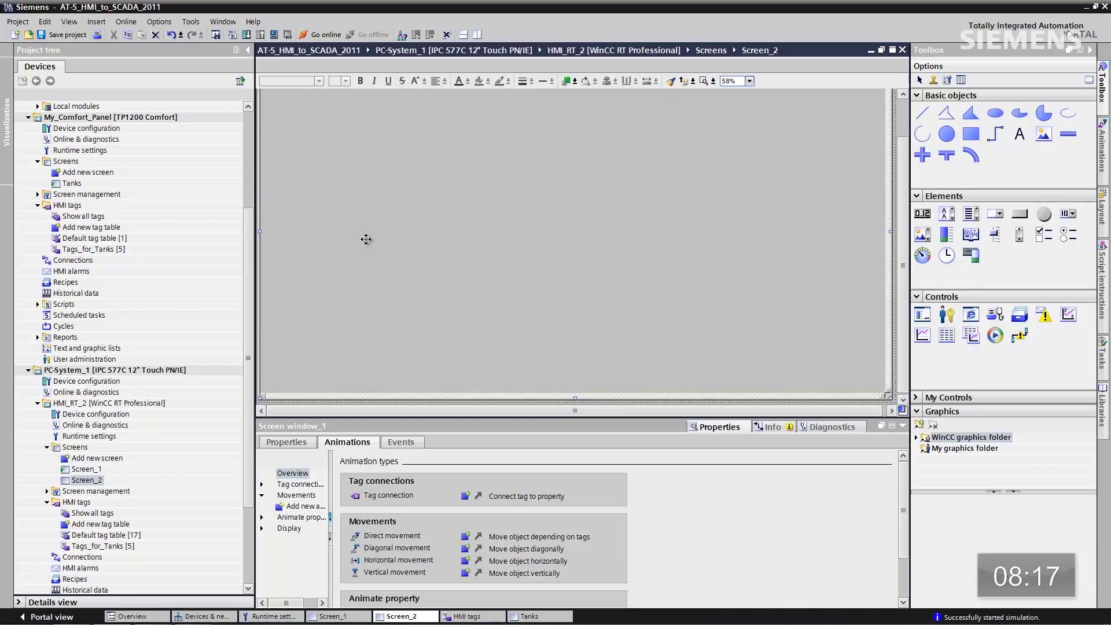
pyautogui.rightClick(367, 240)
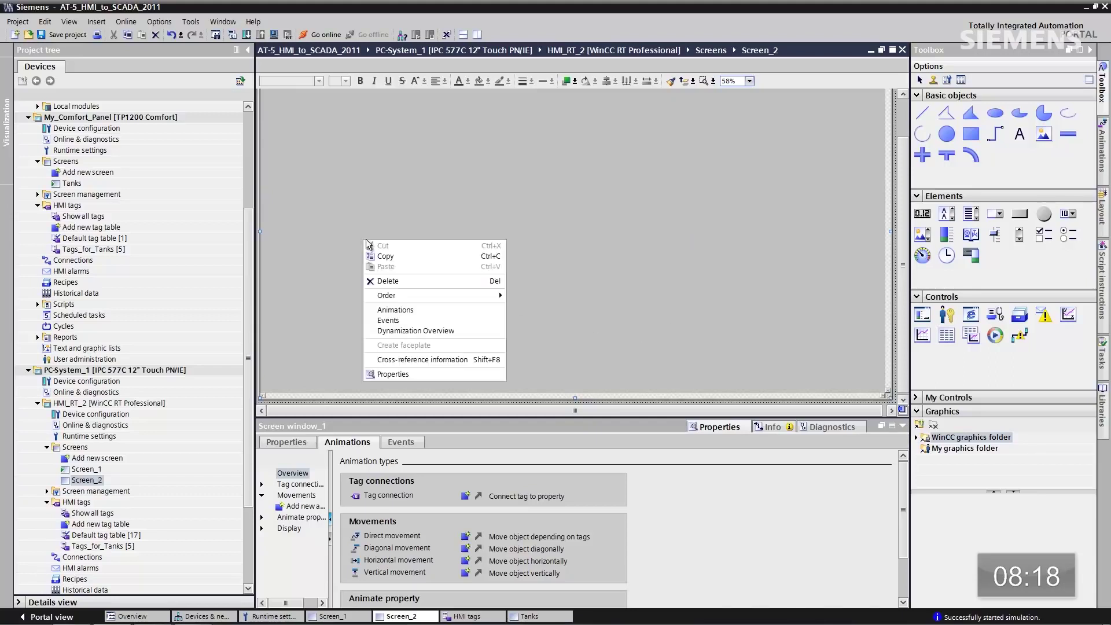
pyautogui.click(395, 373)
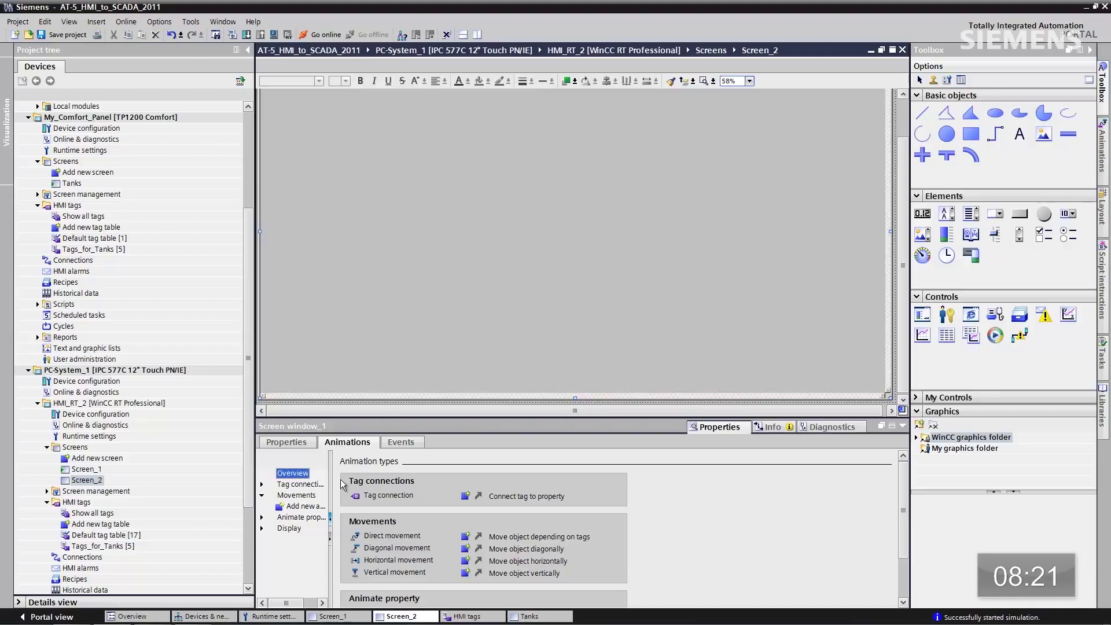
pyautogui.click(292, 444)
pyautogui.click(281, 473)
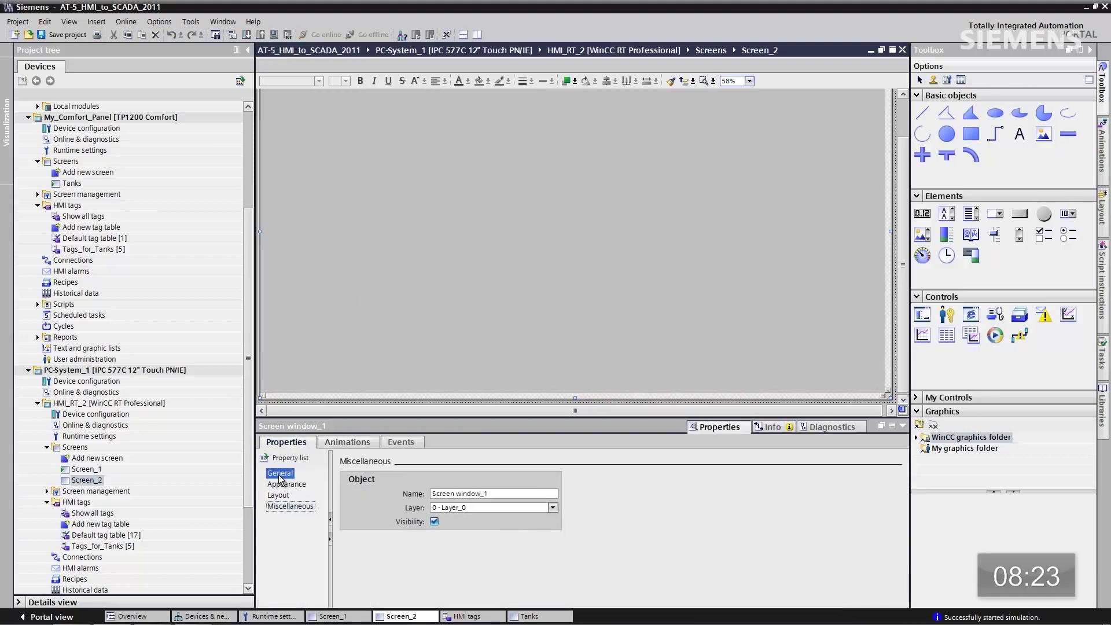
pyautogui.click(85, 471)
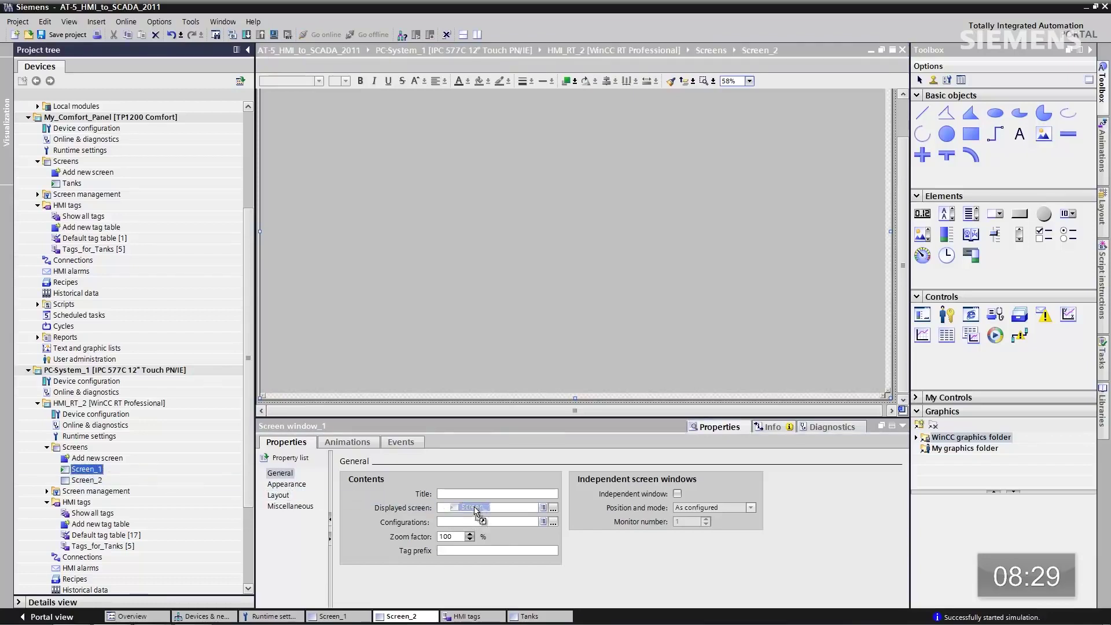
pyautogui.moveTo(475, 510); pyautogui.dragTo(477, 509)
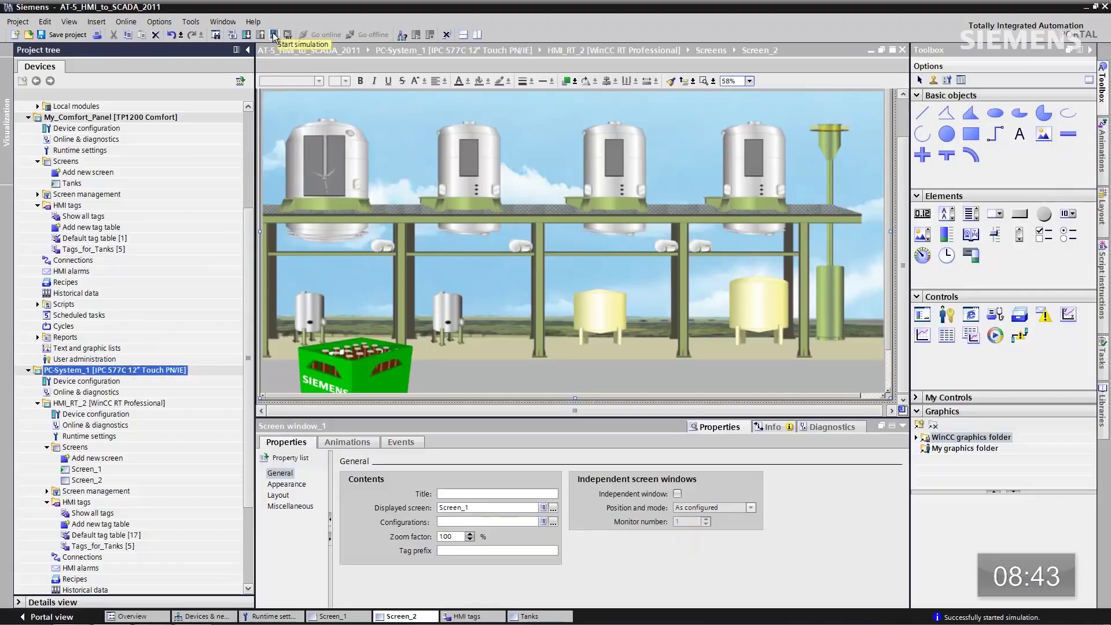
# Start the runtime simulation and switch to Screen_2 to view the plant in its window
pyautogui.click(232, 35)
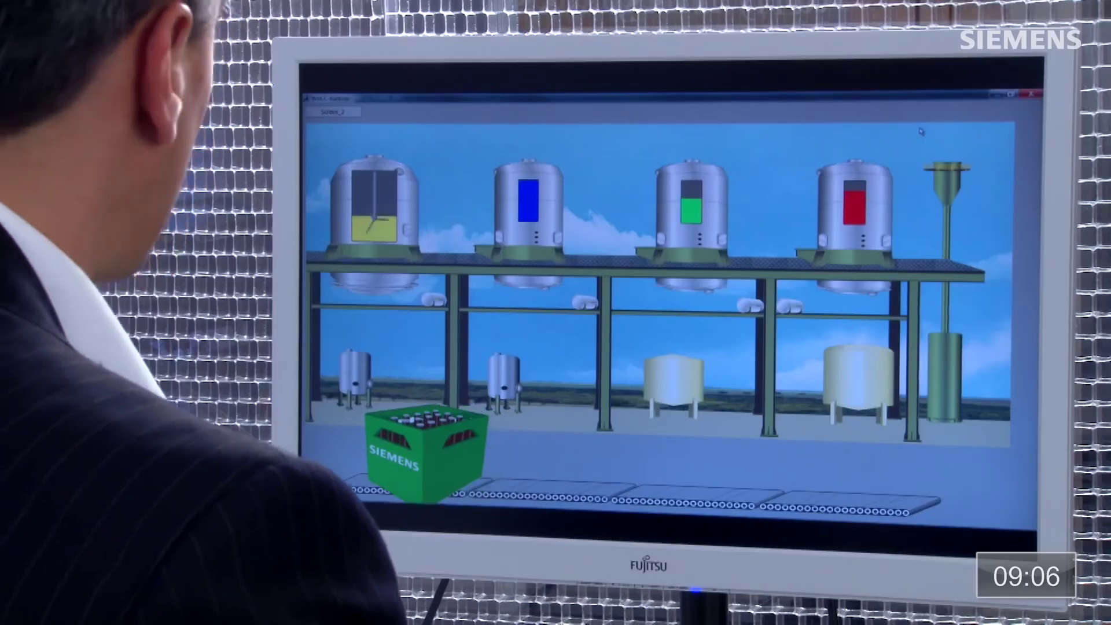
pyautogui.click(343, 111)
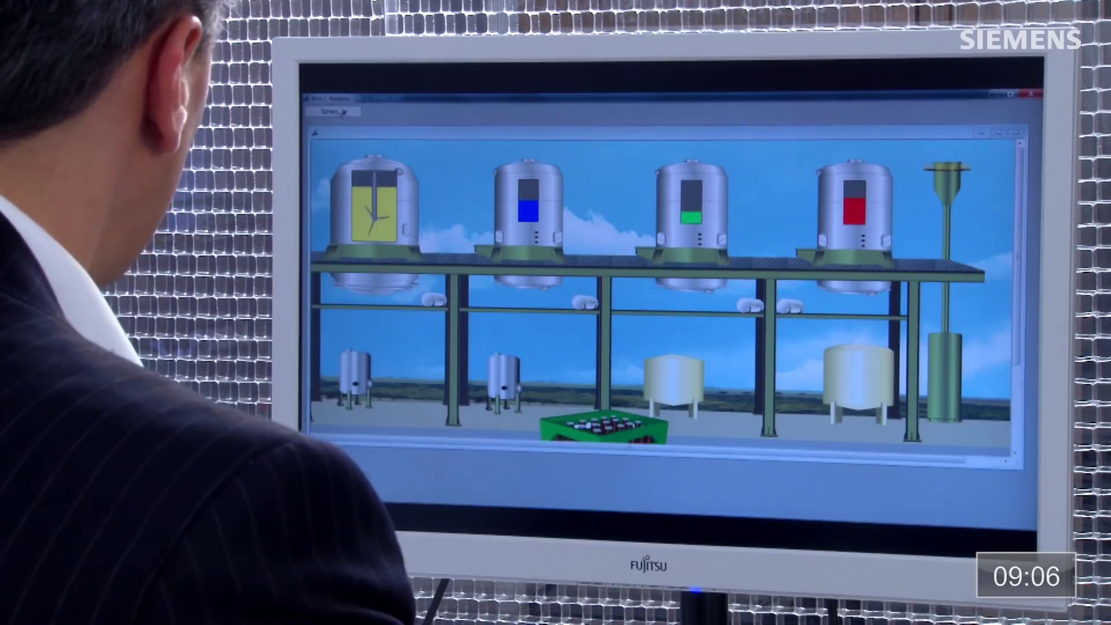